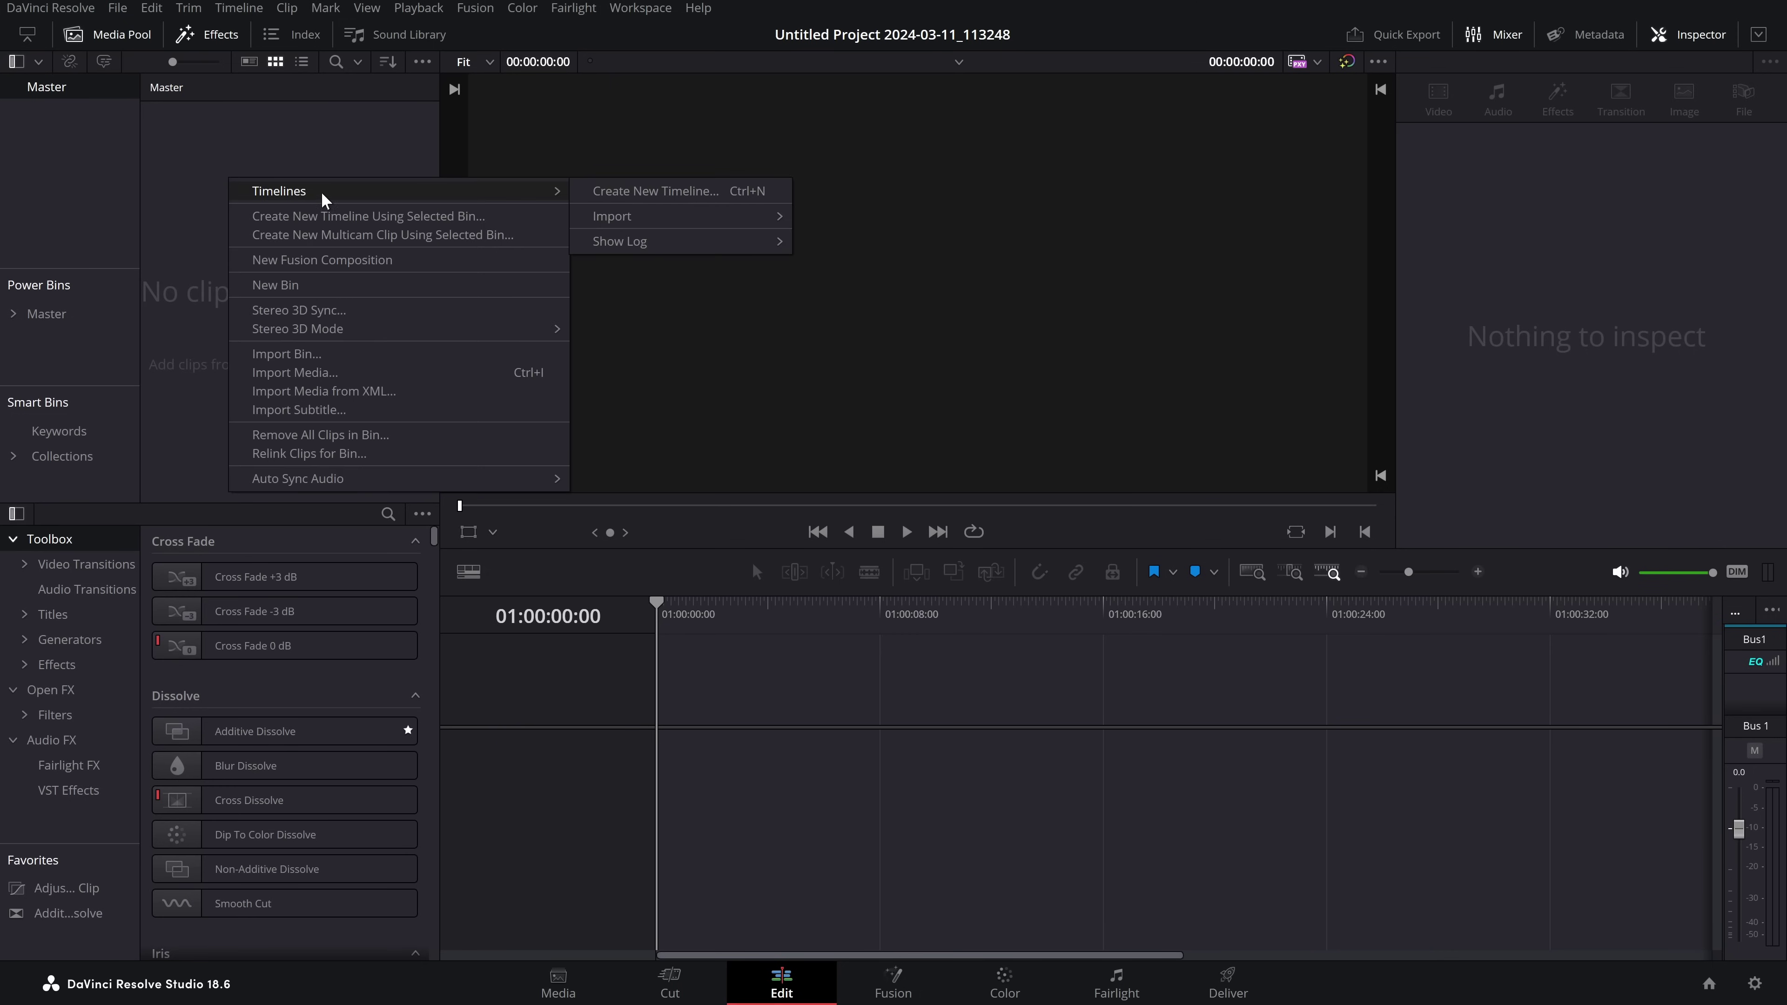
Create Timeline 1 from the AlexStudio Fairlight preset, adding VoiceOver and Music audio tracks
left_click(640, 191)
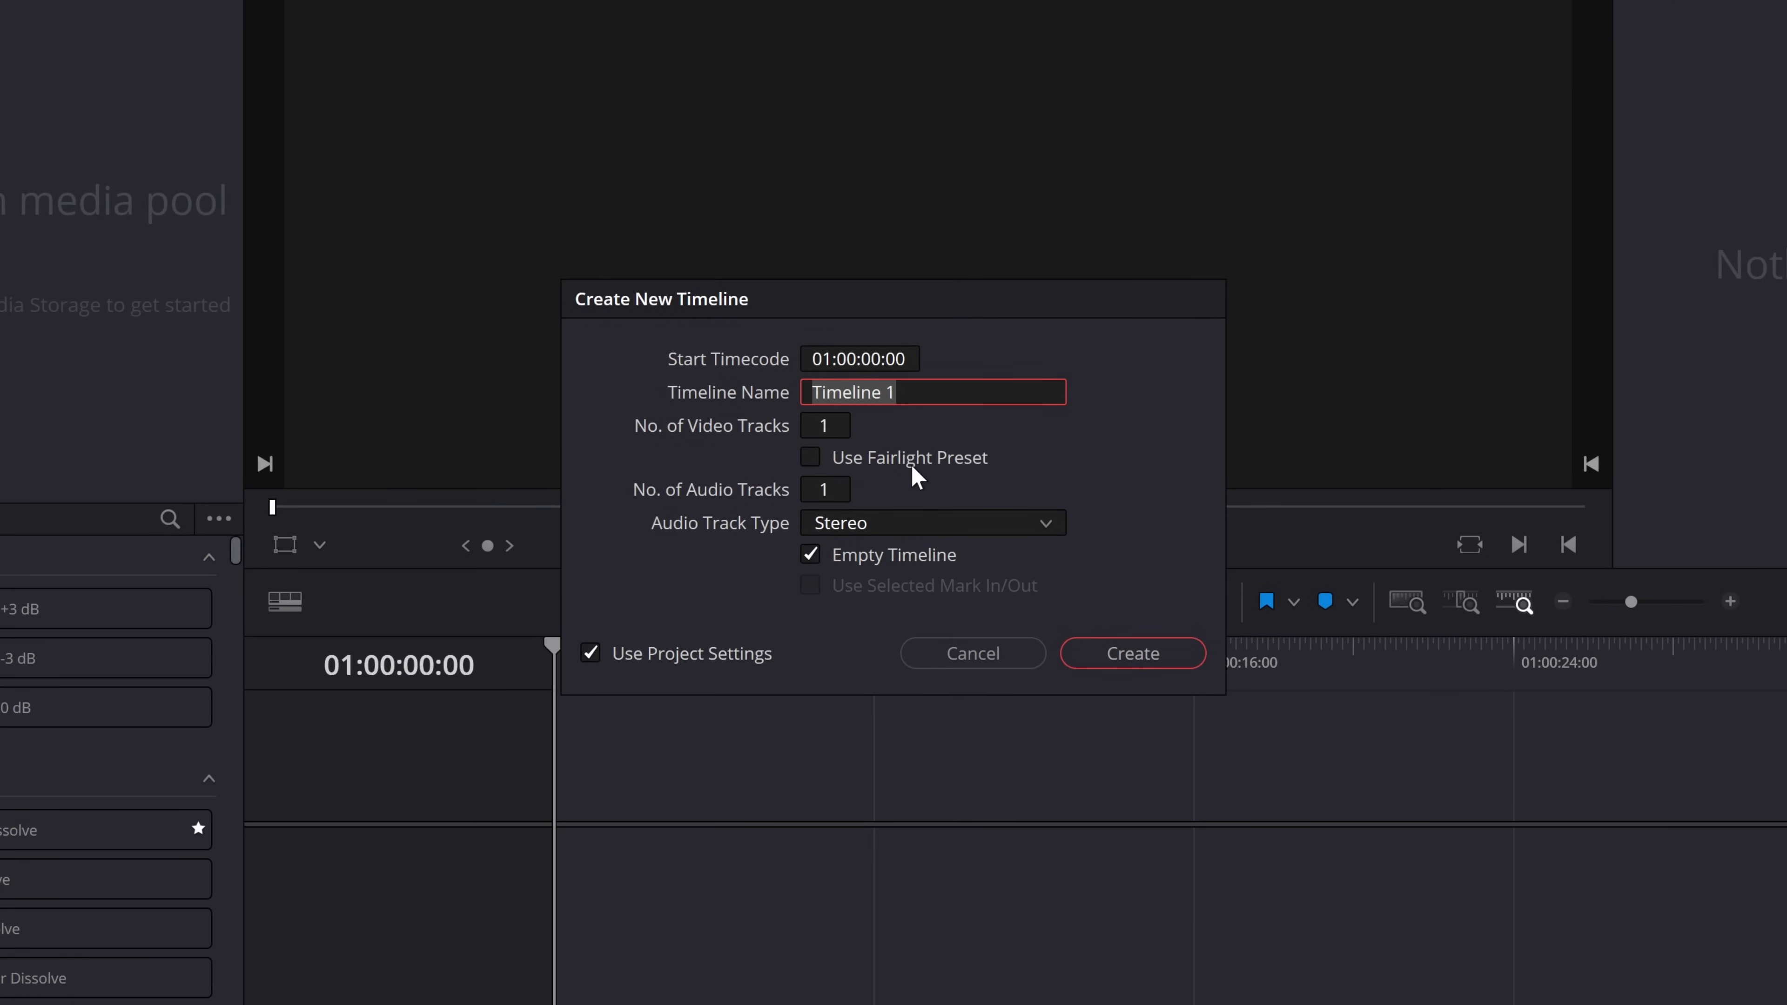
left_click(811, 458)
left_click(888, 493)
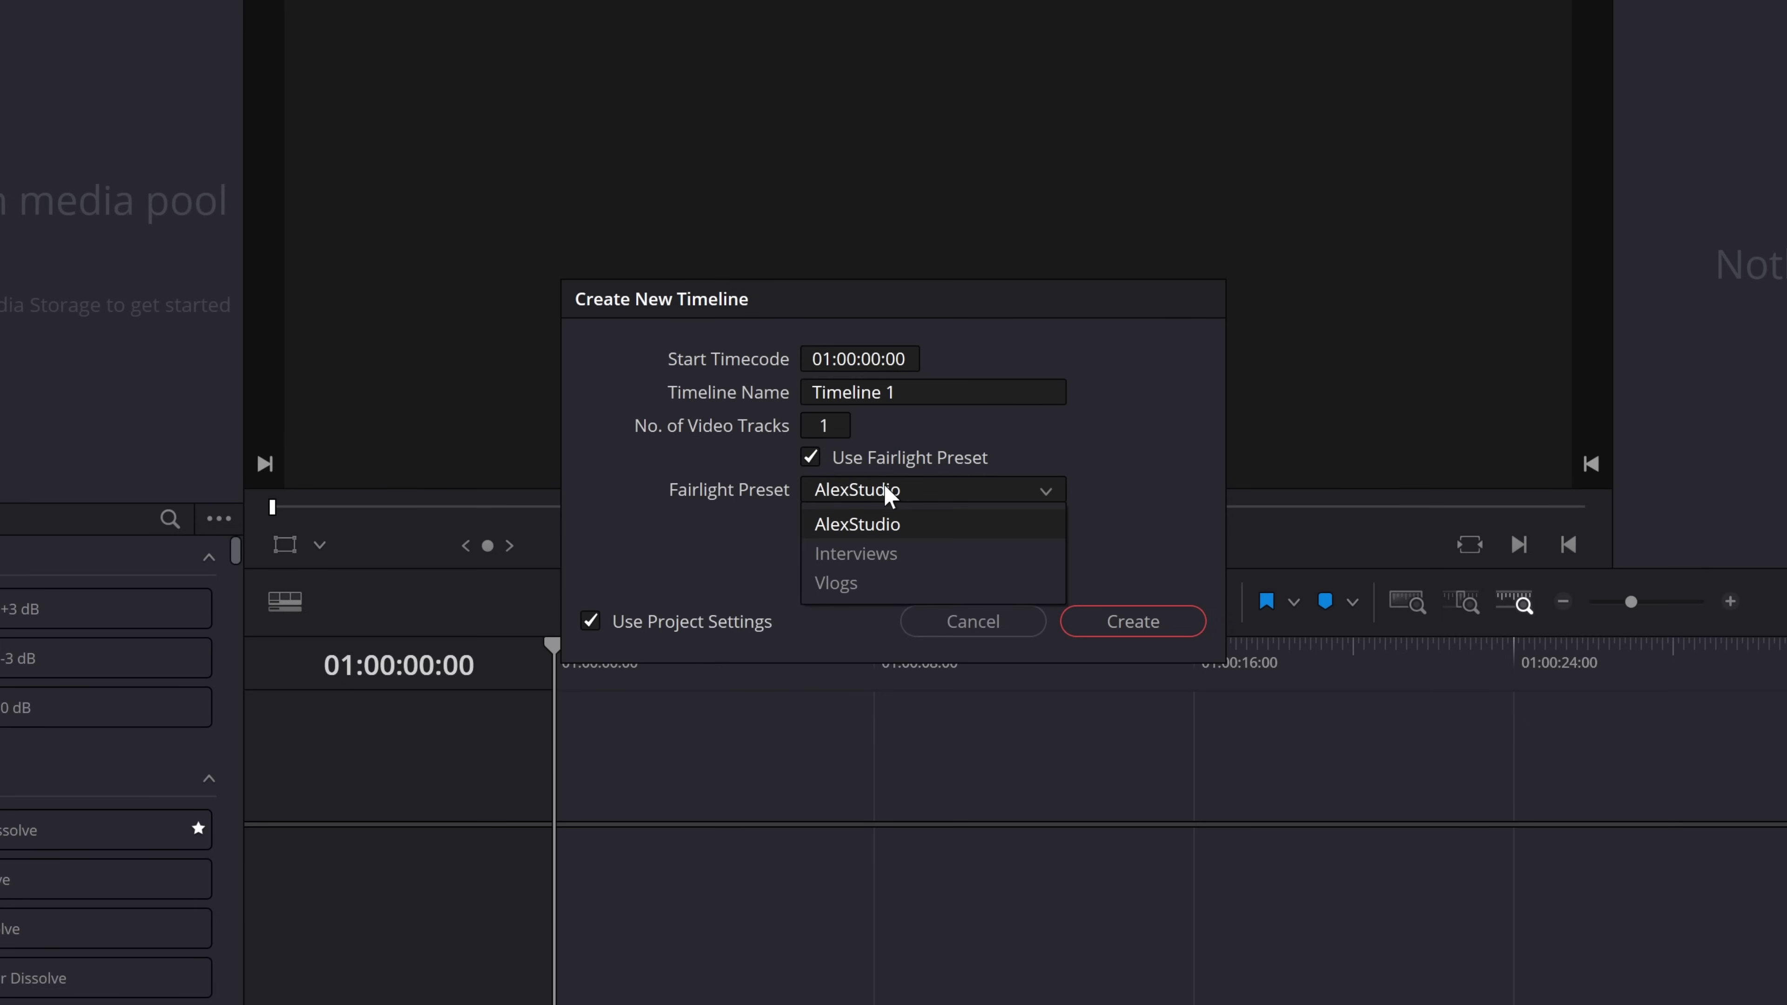
left_click(865, 534)
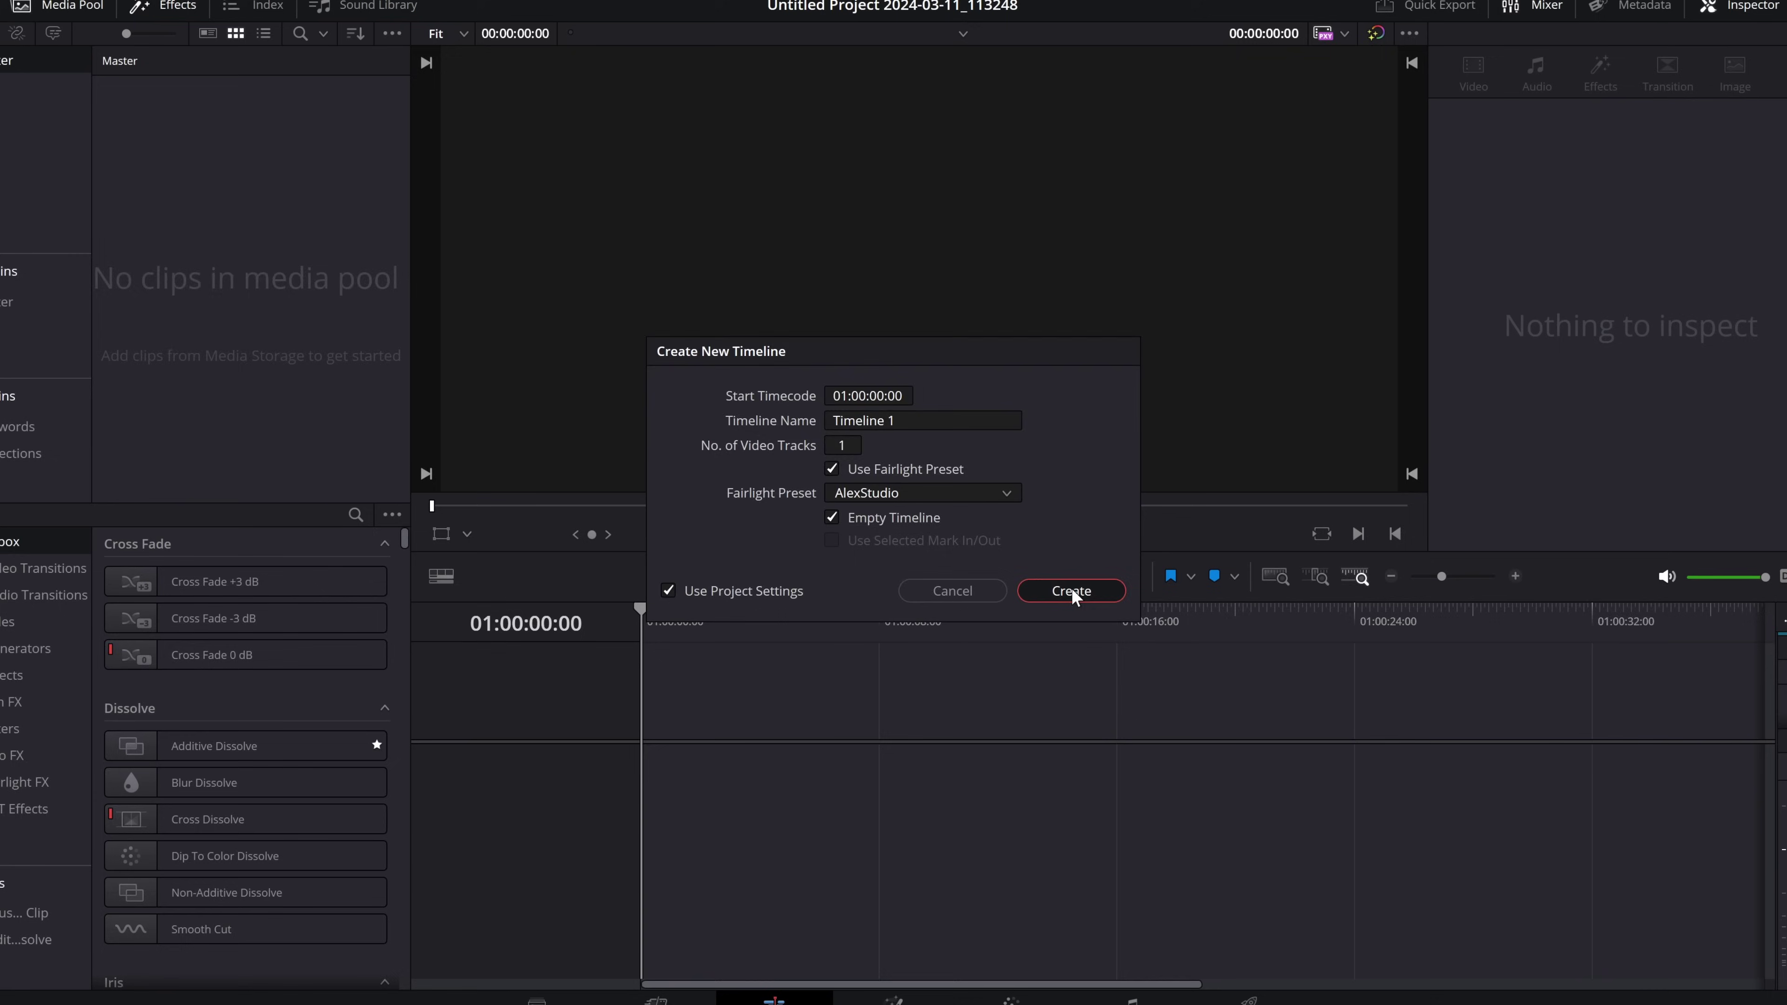
left_click(1128, 622)
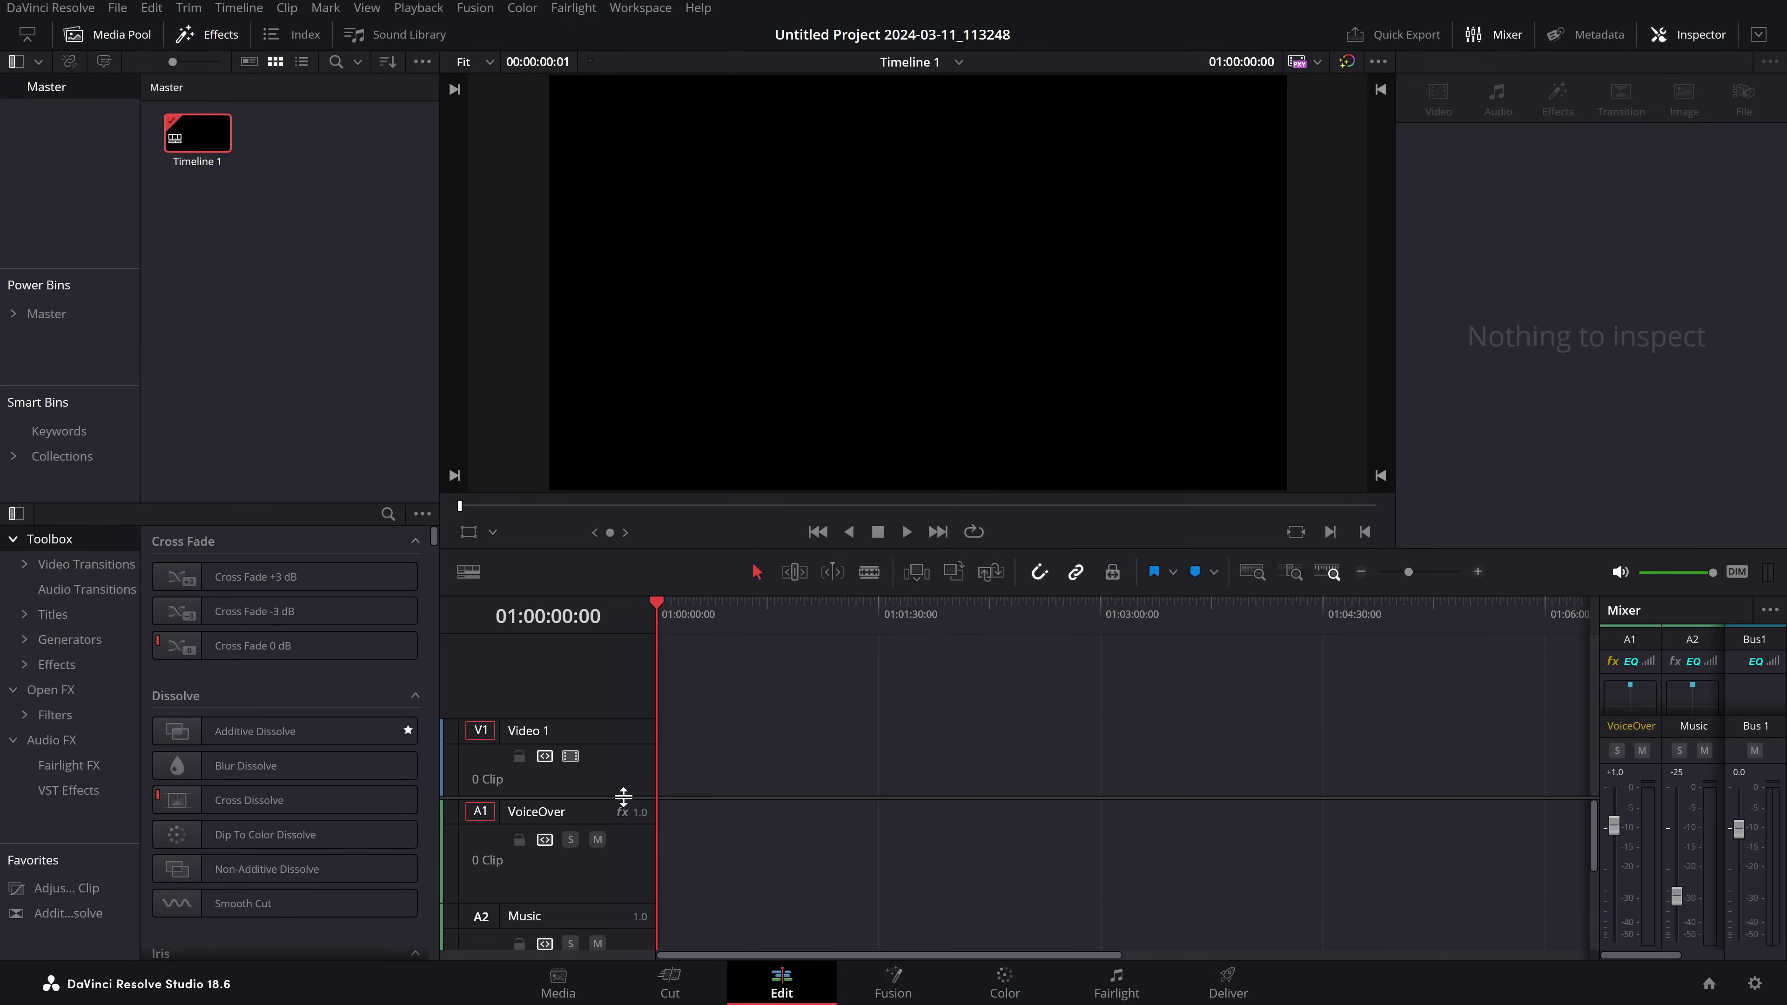
Select the VoiceOver track and review its Dialogue Processor in the Inspector's Effects tab
scroll(619, 704, "down", 3)
left_click(629, 755)
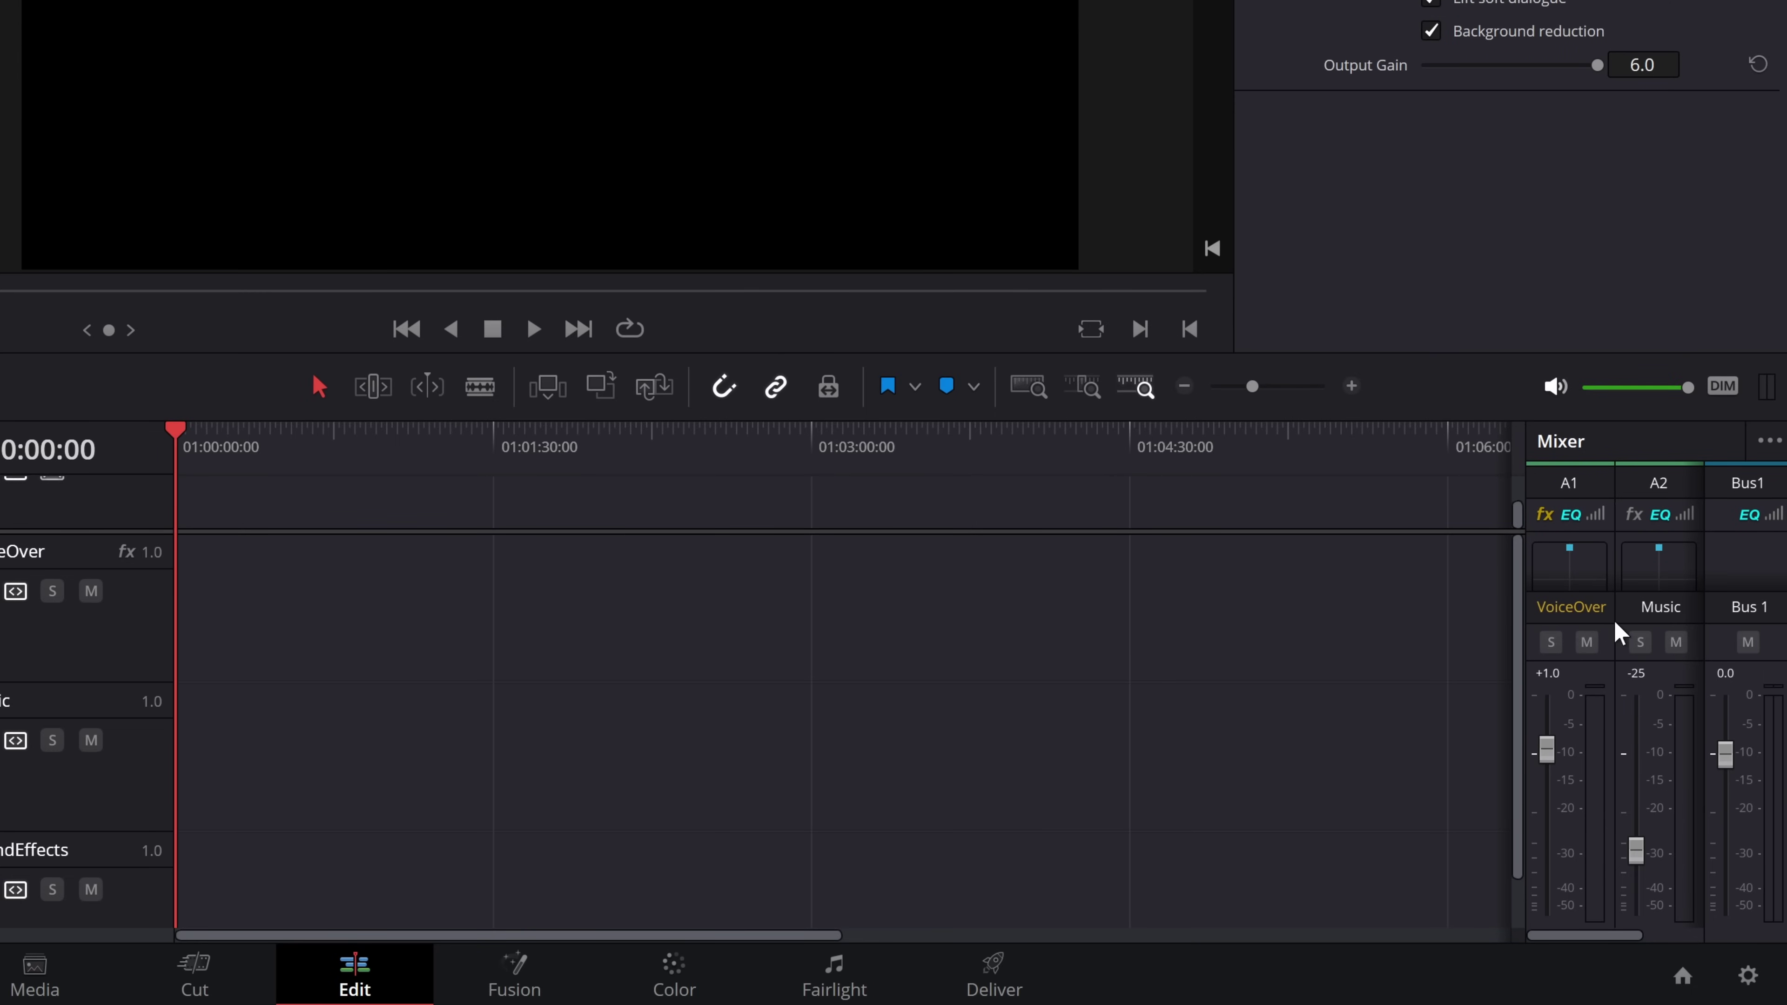
left_click(1457, 141)
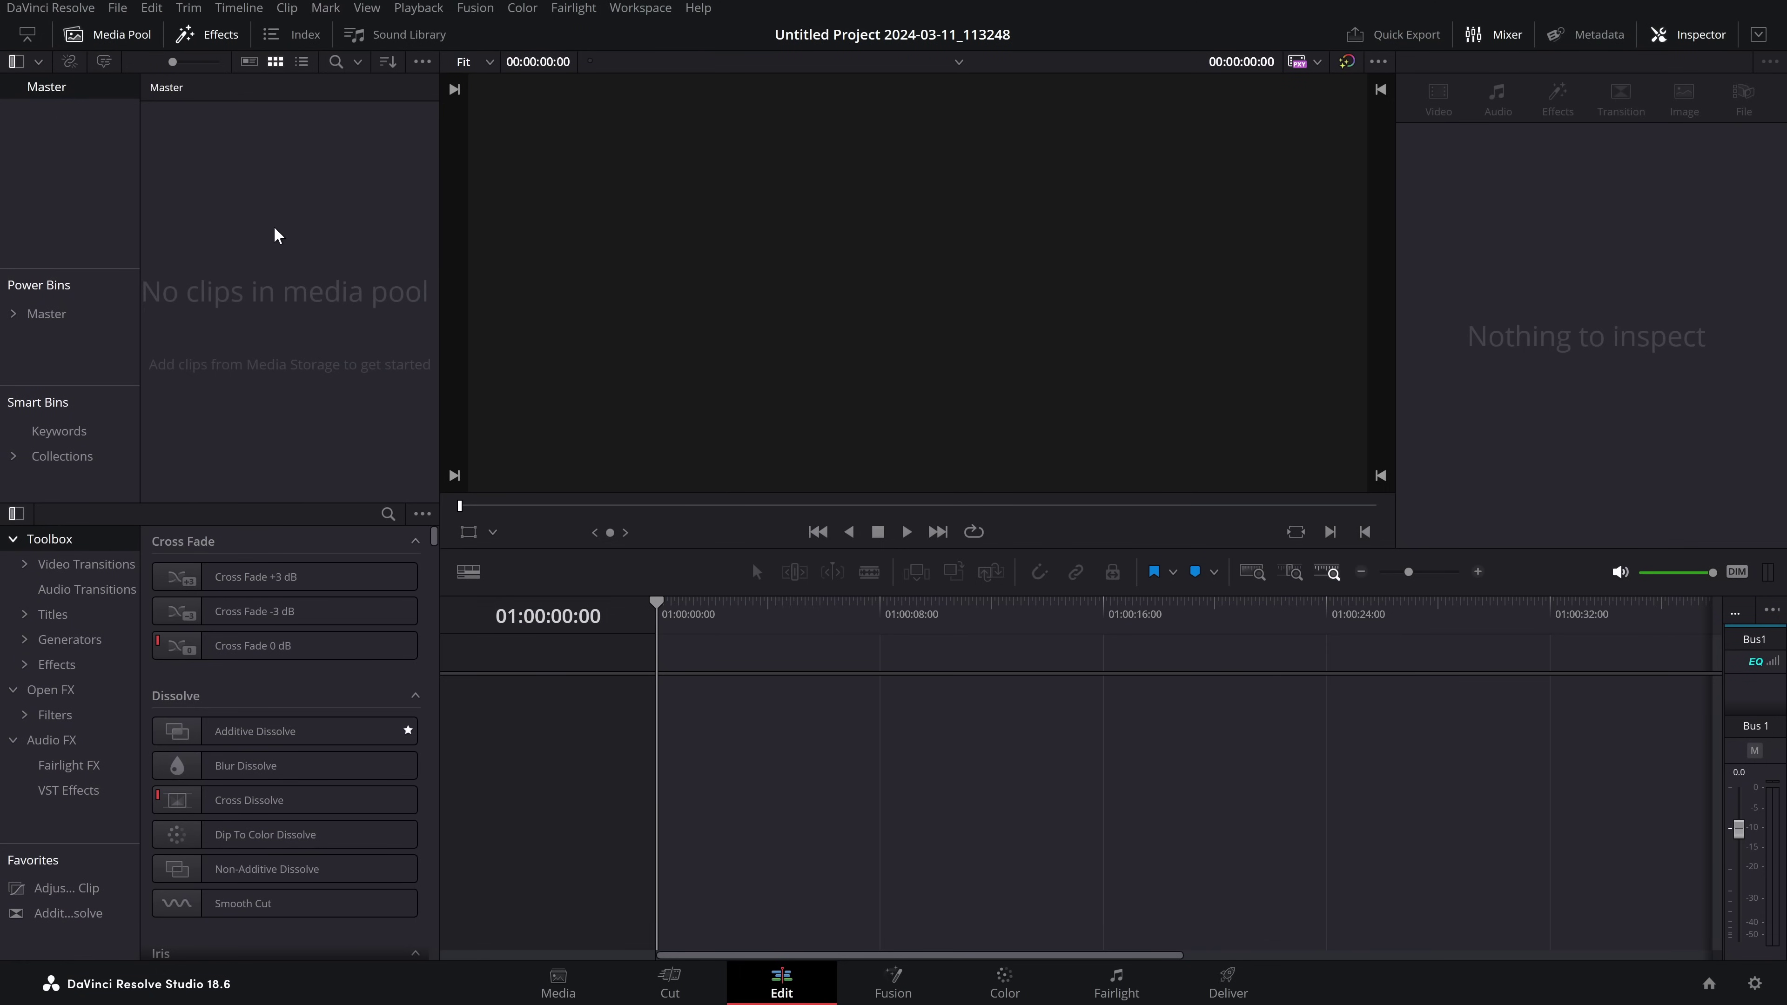
Create a default Timeline 1 with one video and one audio track, and shift the tracks higher
right_click(265, 204)
mouse_move(331, 211)
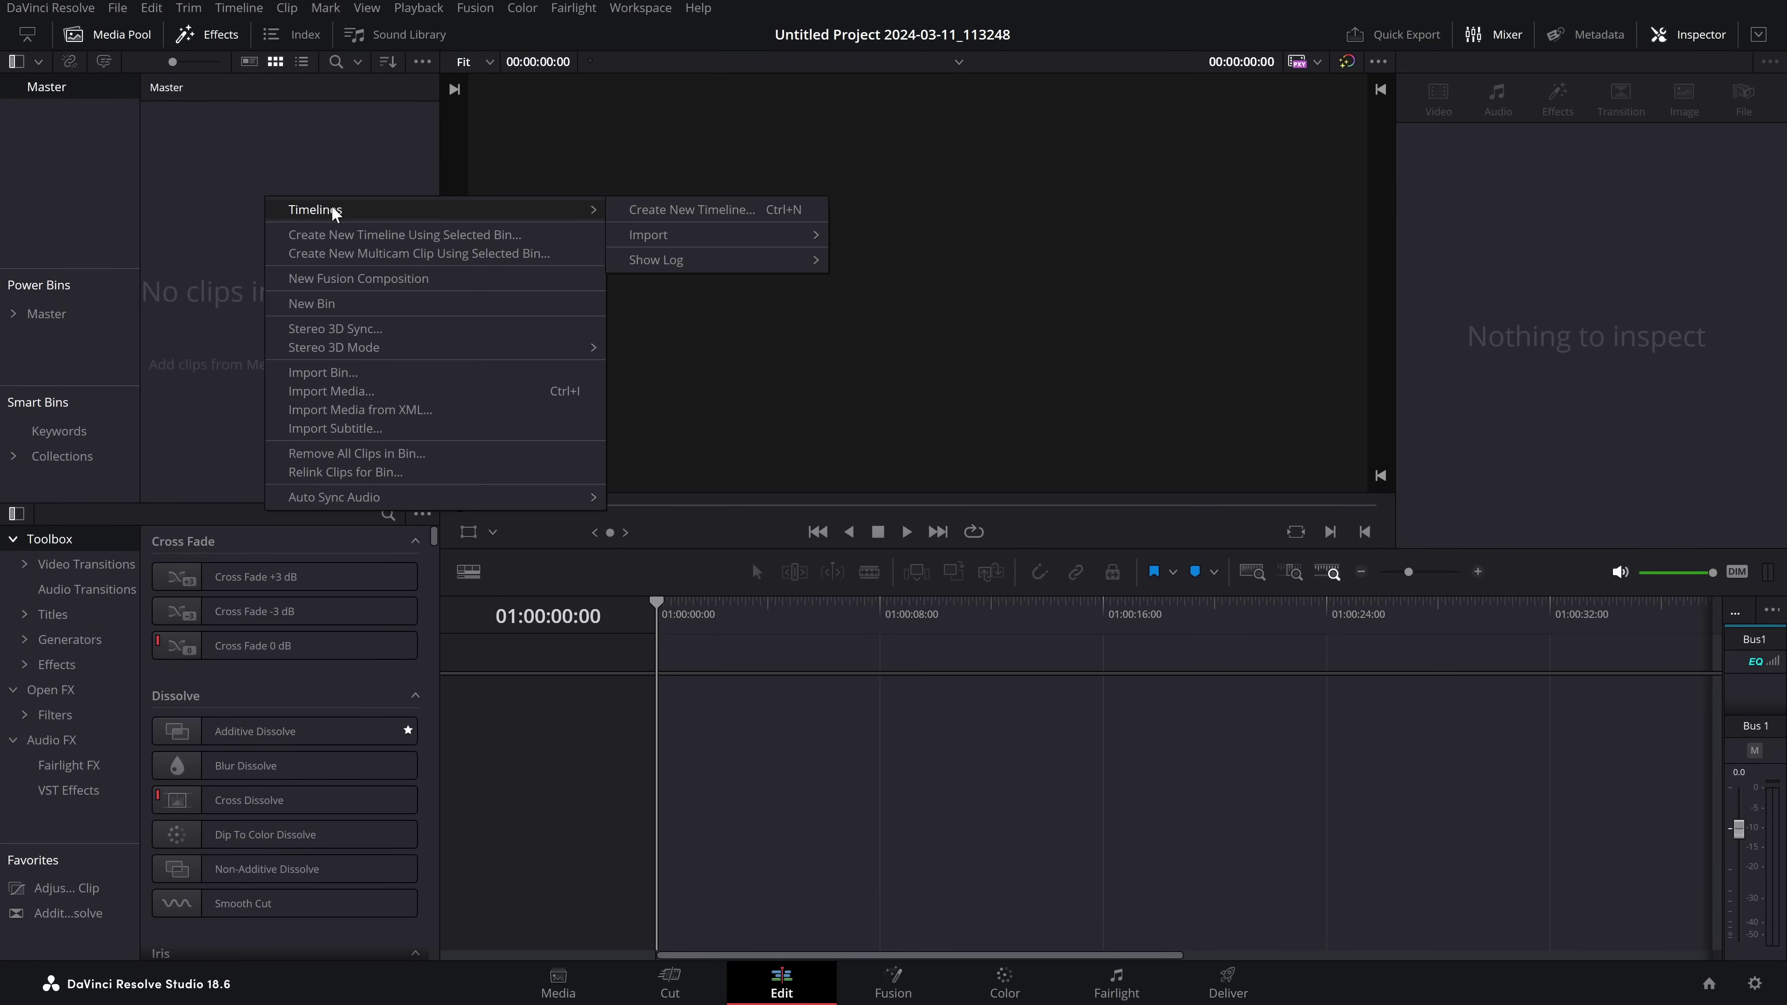
left_click(679, 210)
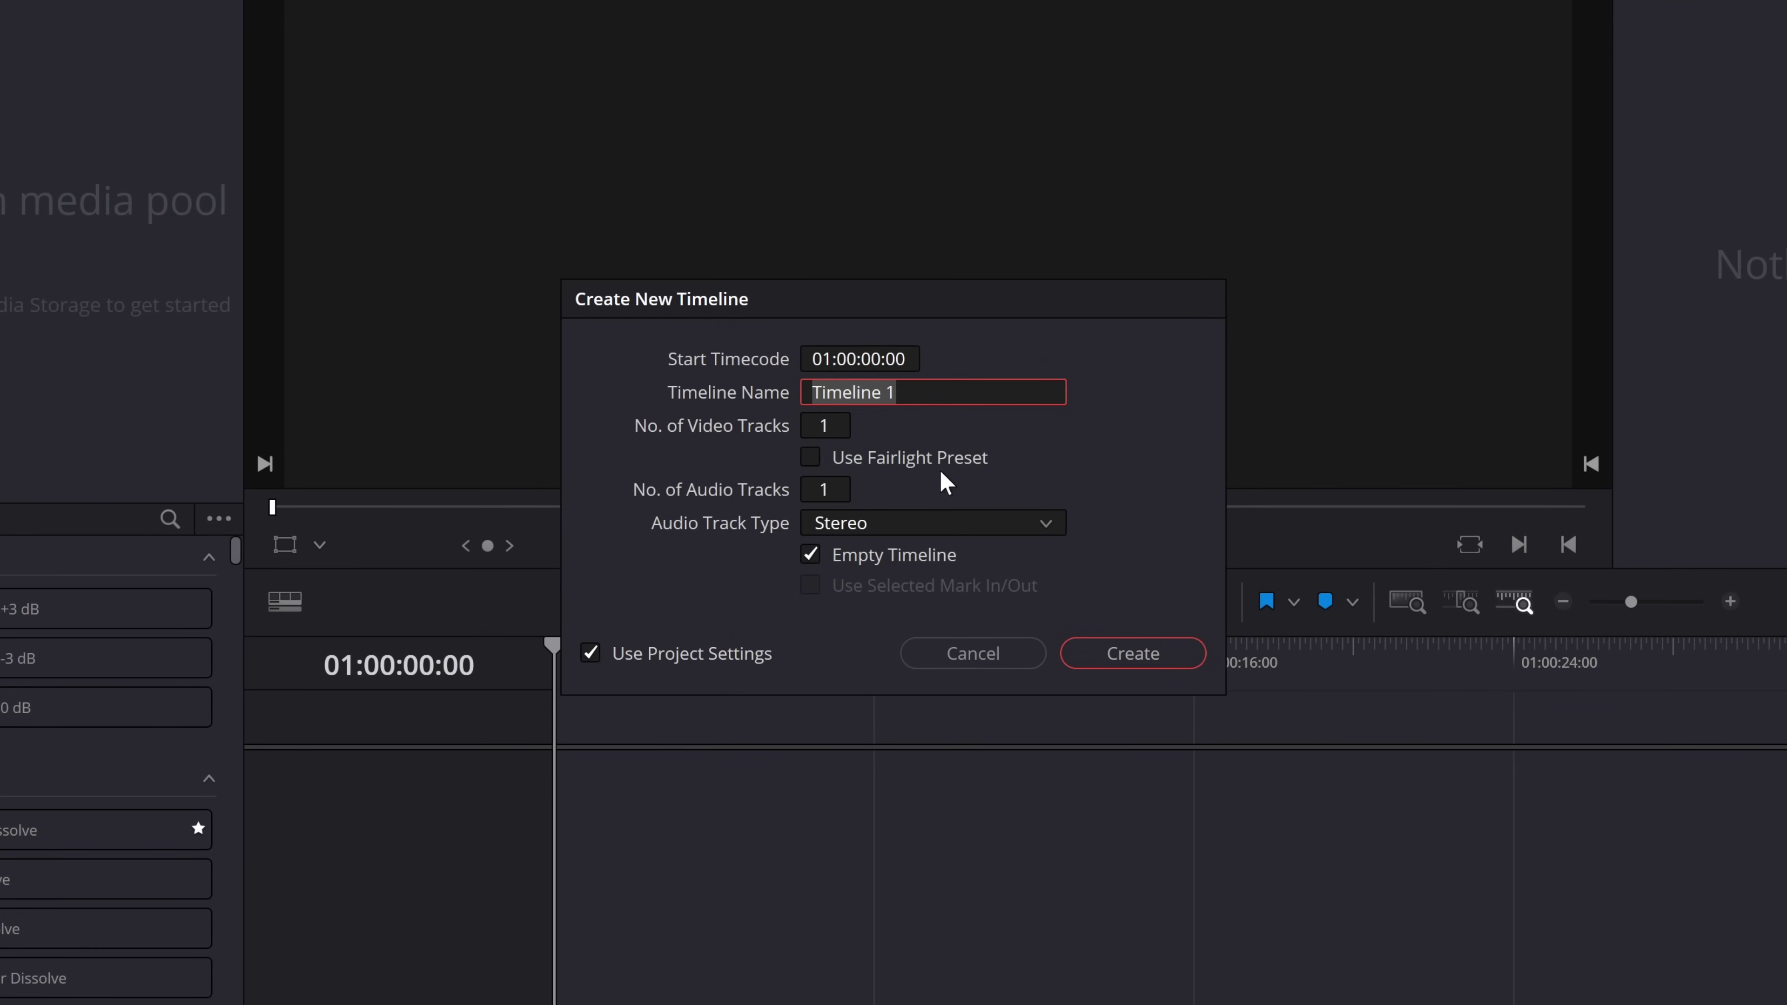
left_click(1122, 655)
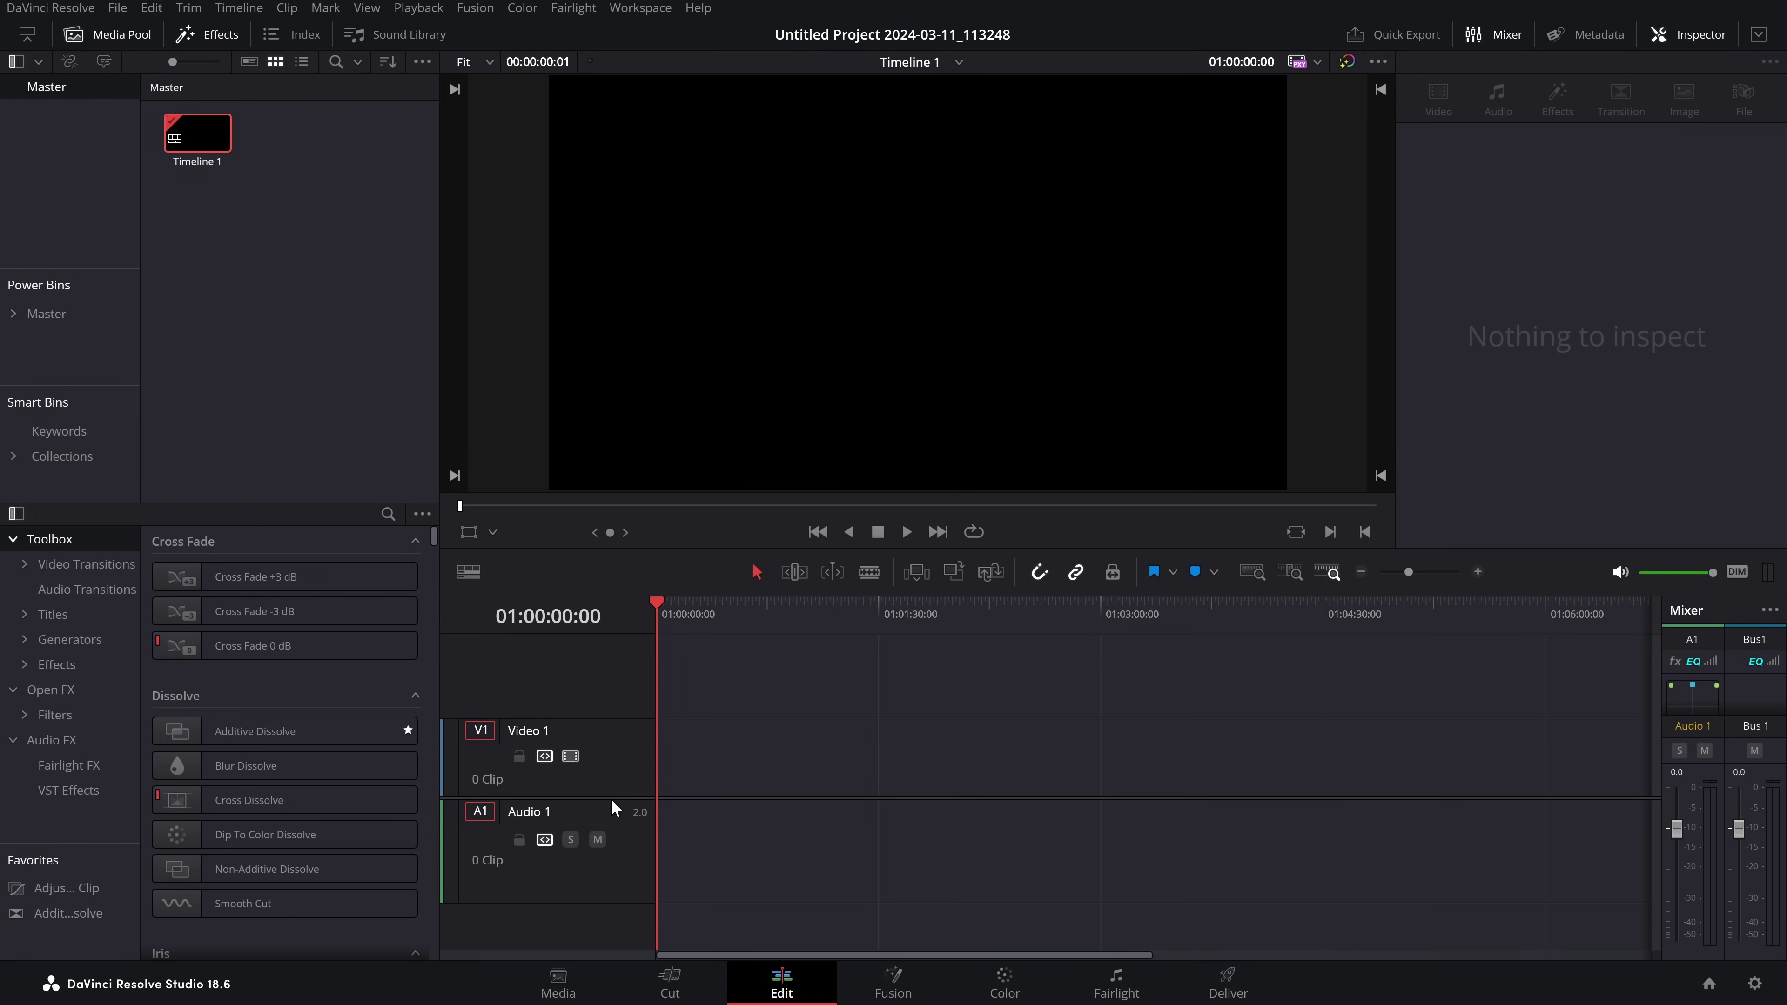
left_click_drag(611, 799, 615, 744)
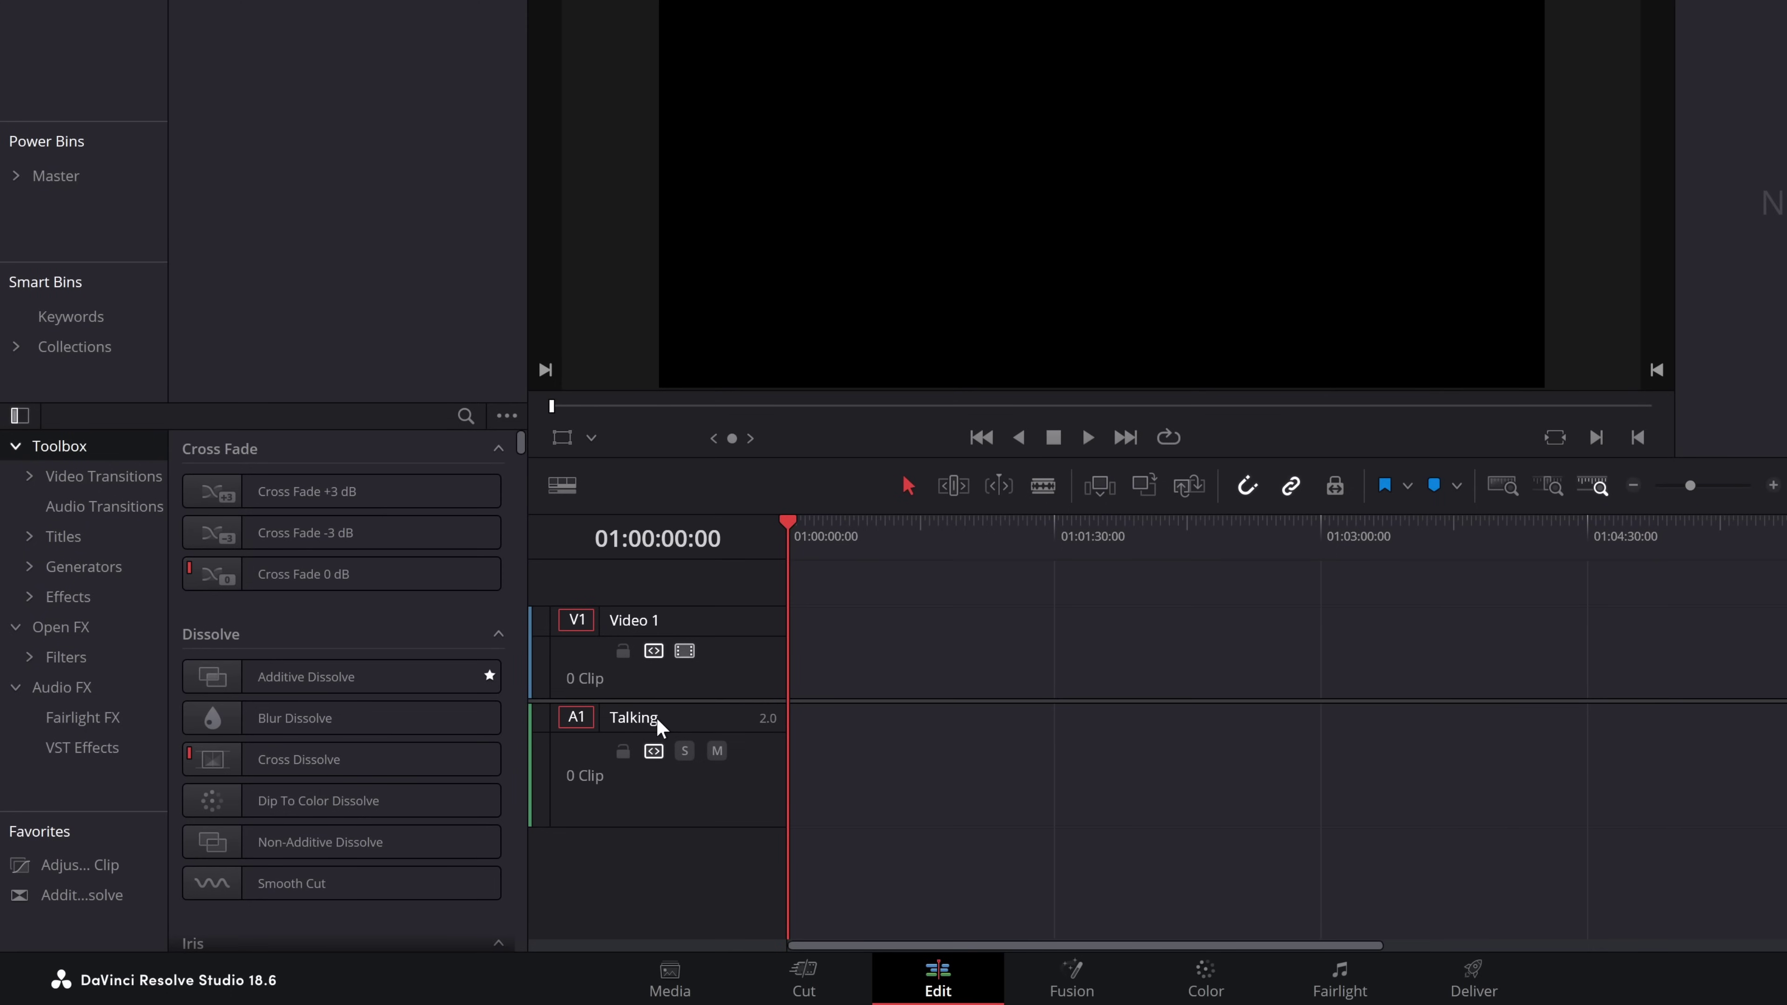
Add a mono audio track to Timeline 1 and name it Music
right_click(652, 842)
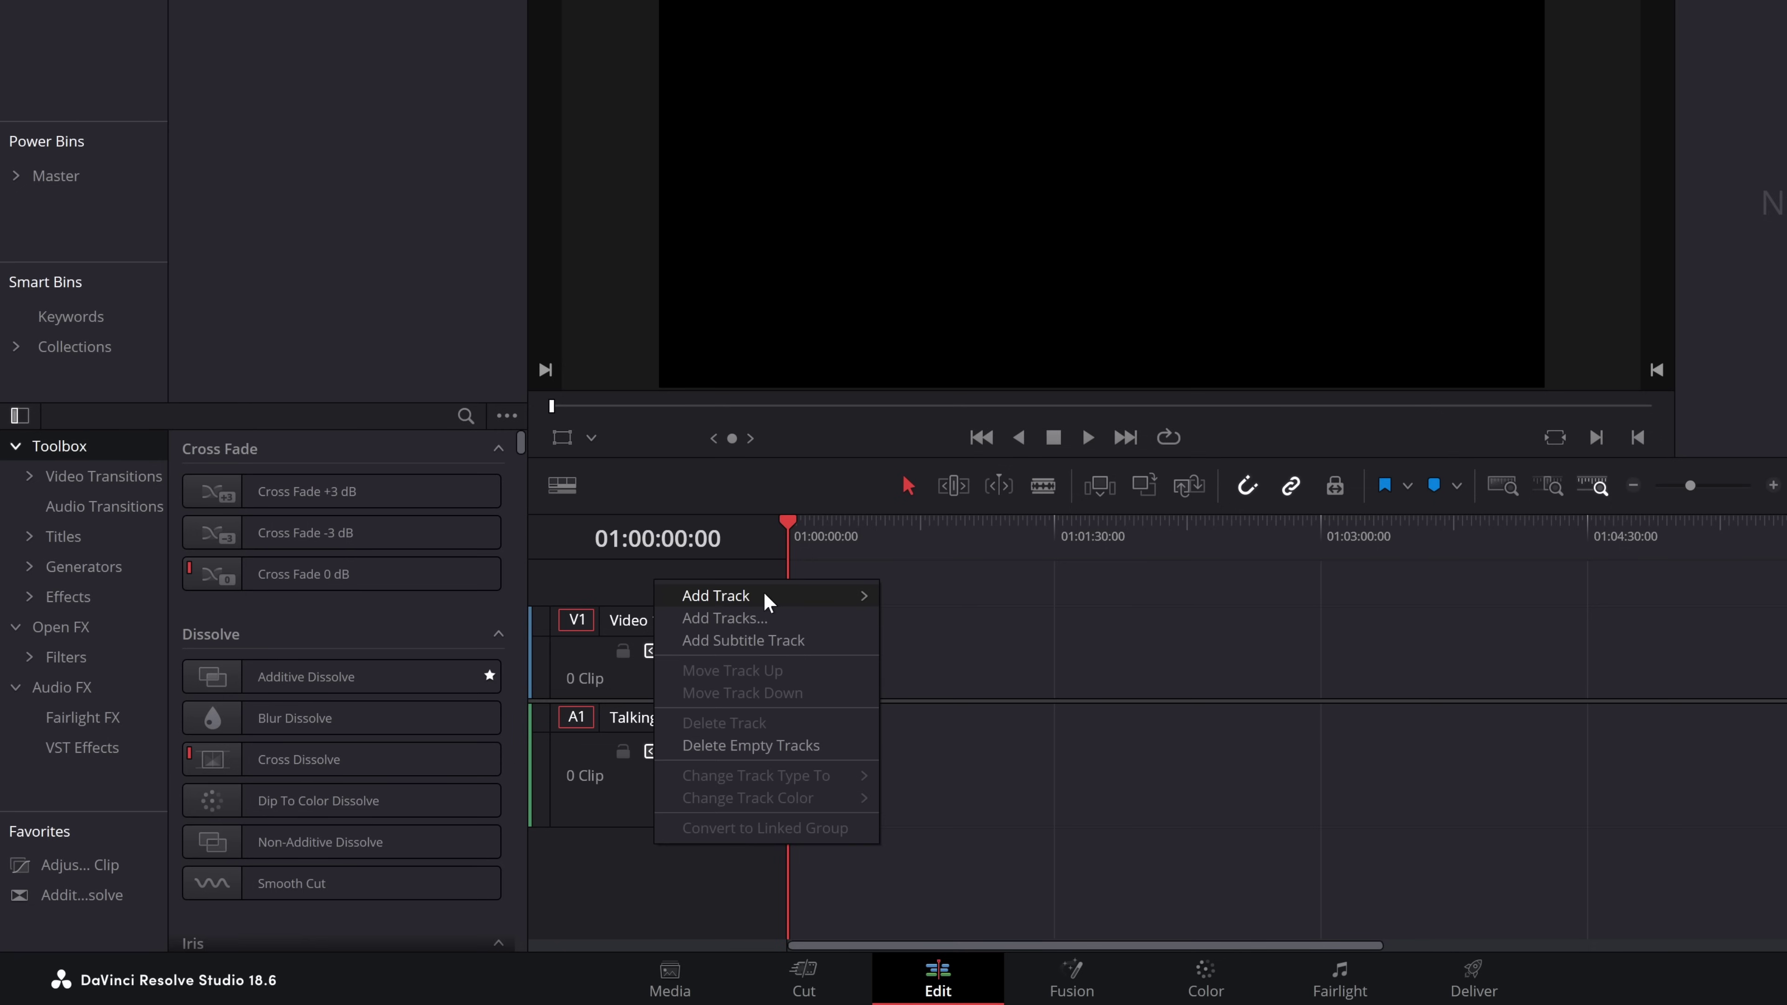
mouse_move(842, 589)
left_click(937, 598)
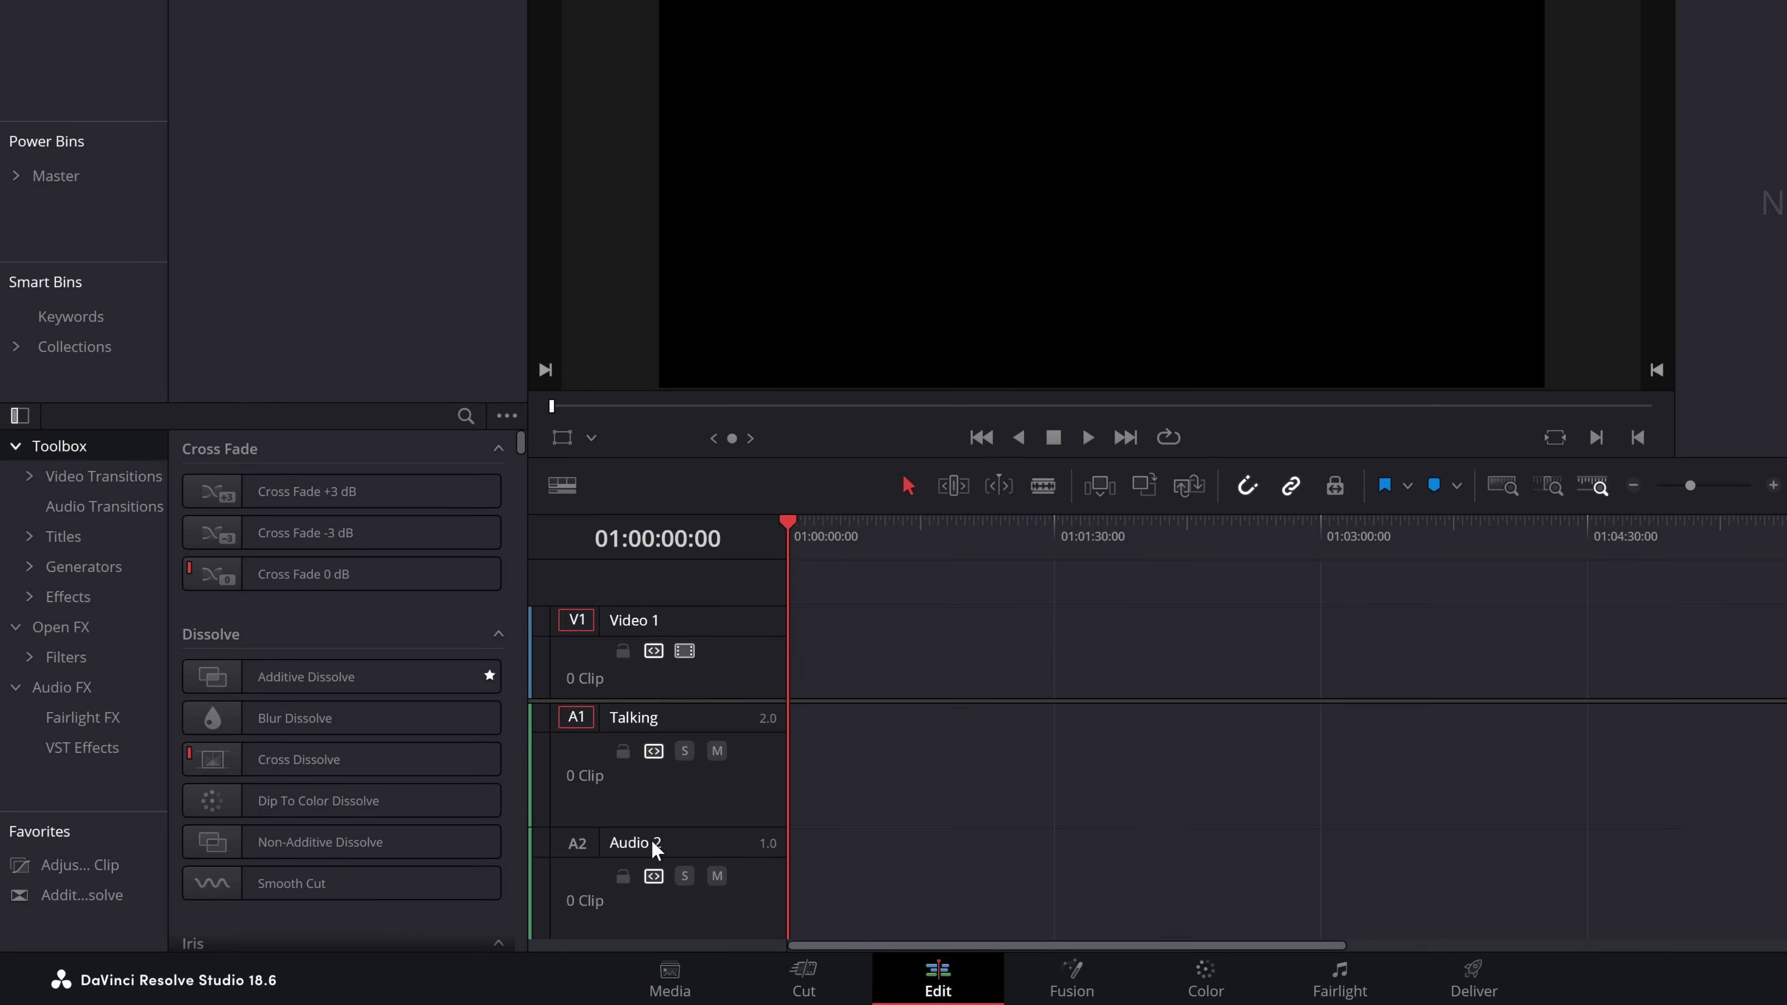
type("Music")
key("Return")
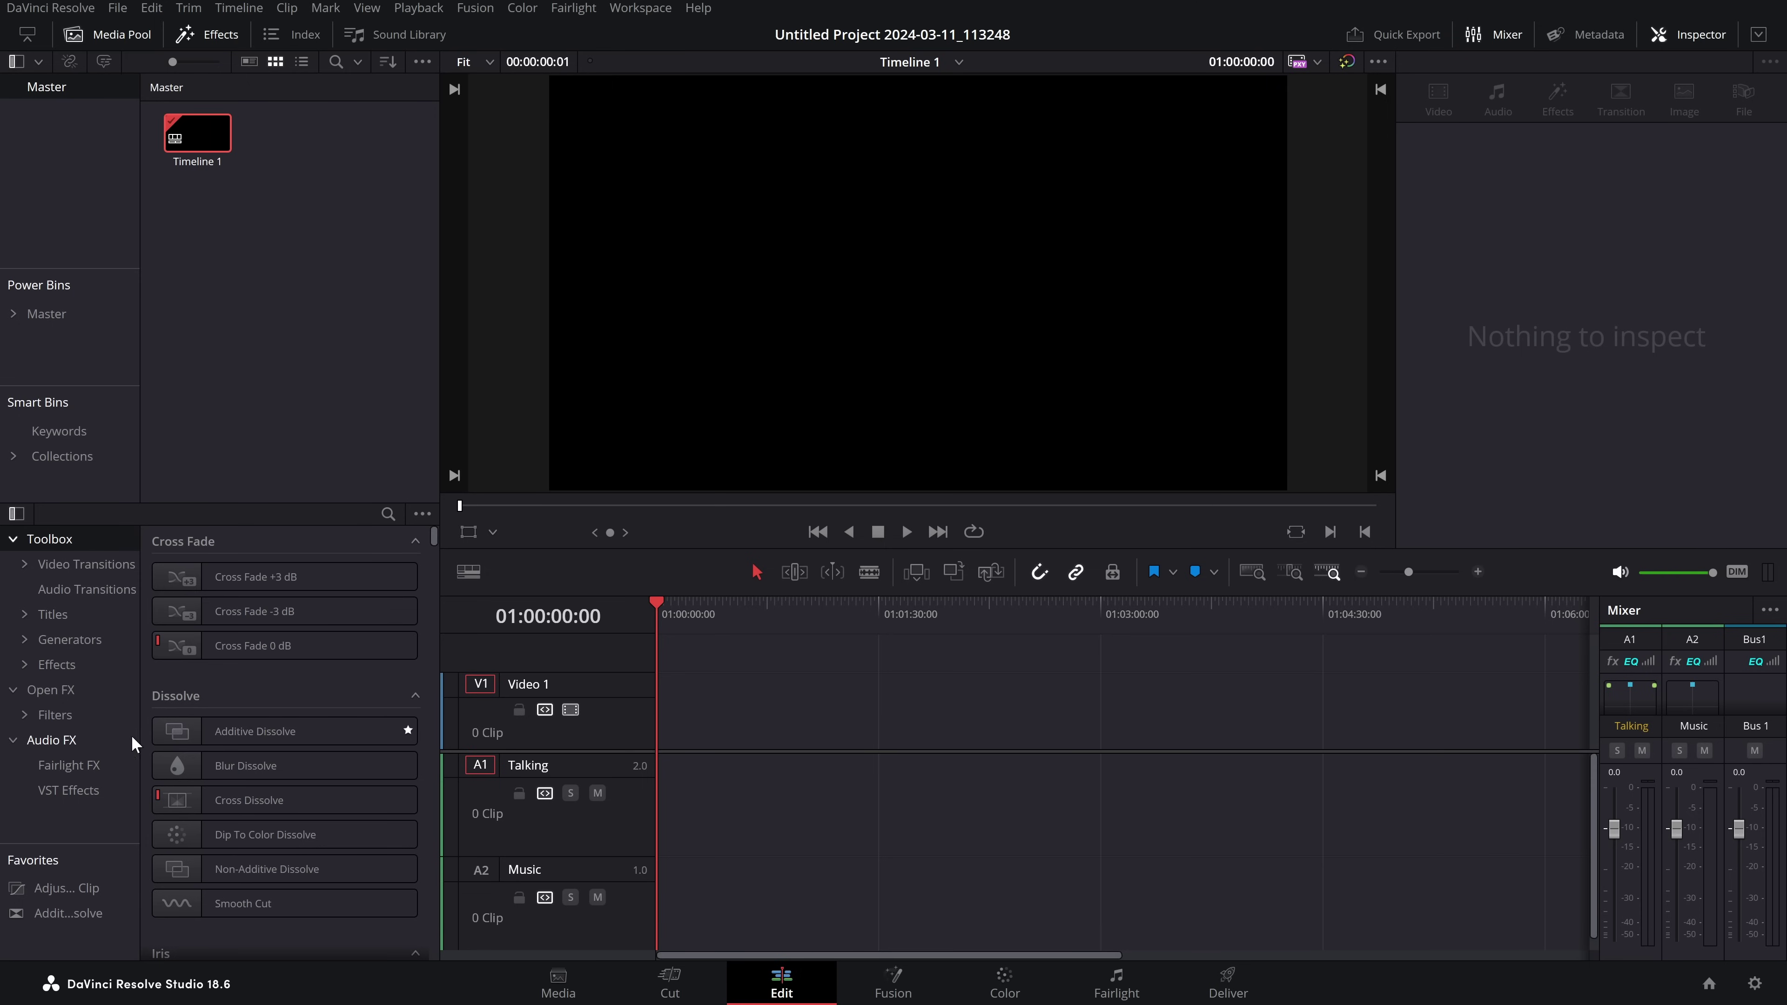
Apply the Dialogue Processor from Audio FX to the Talking track and reposition its window
left_click(65, 741)
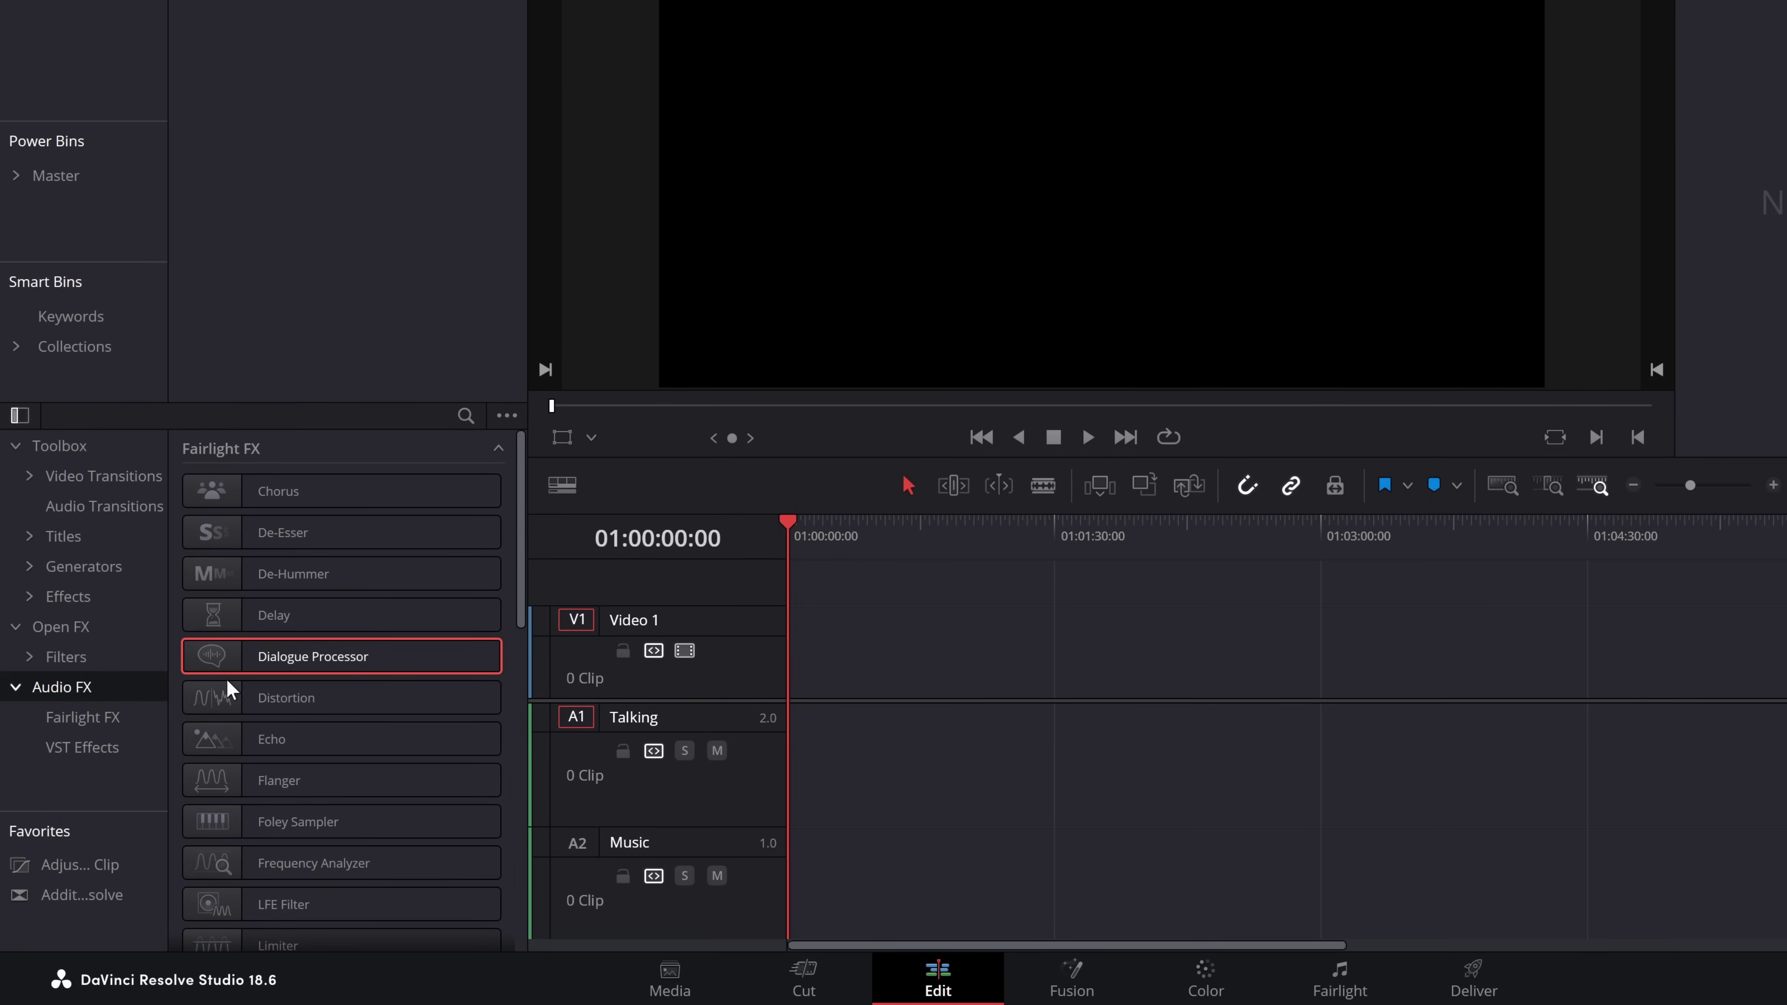
left_click_drag(239, 665, 1249, 785)
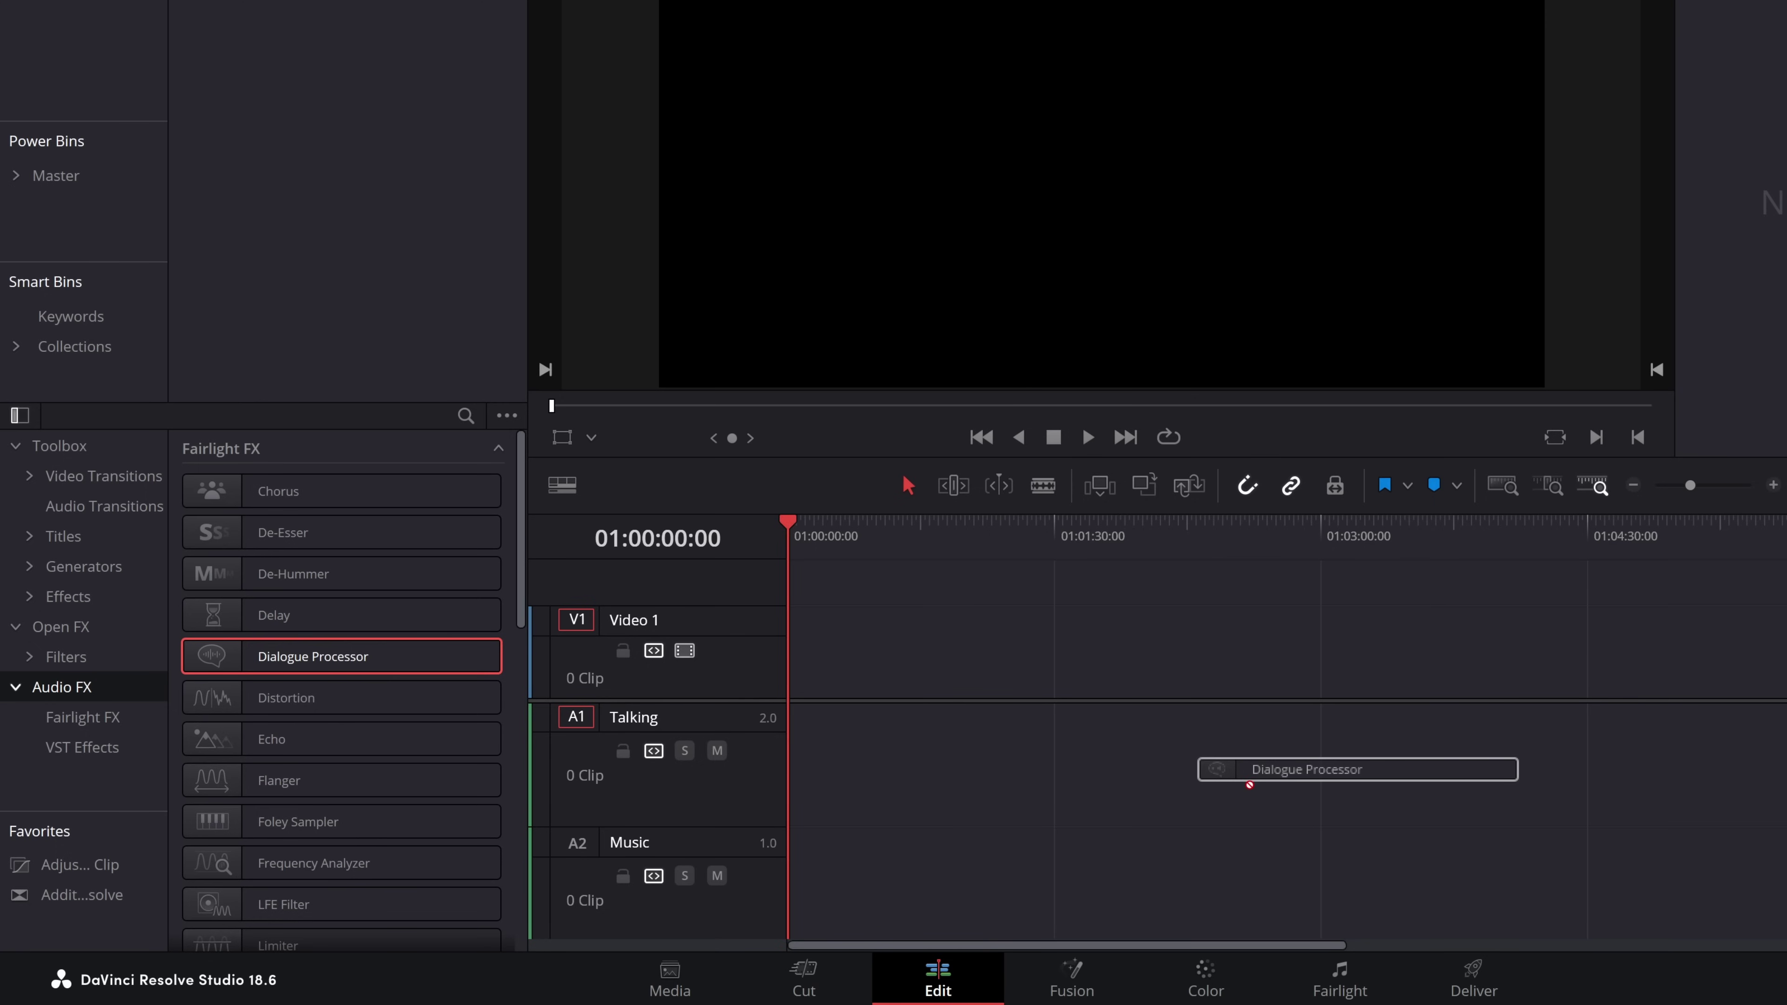
left_click_drag(1249, 785, 696, 803)
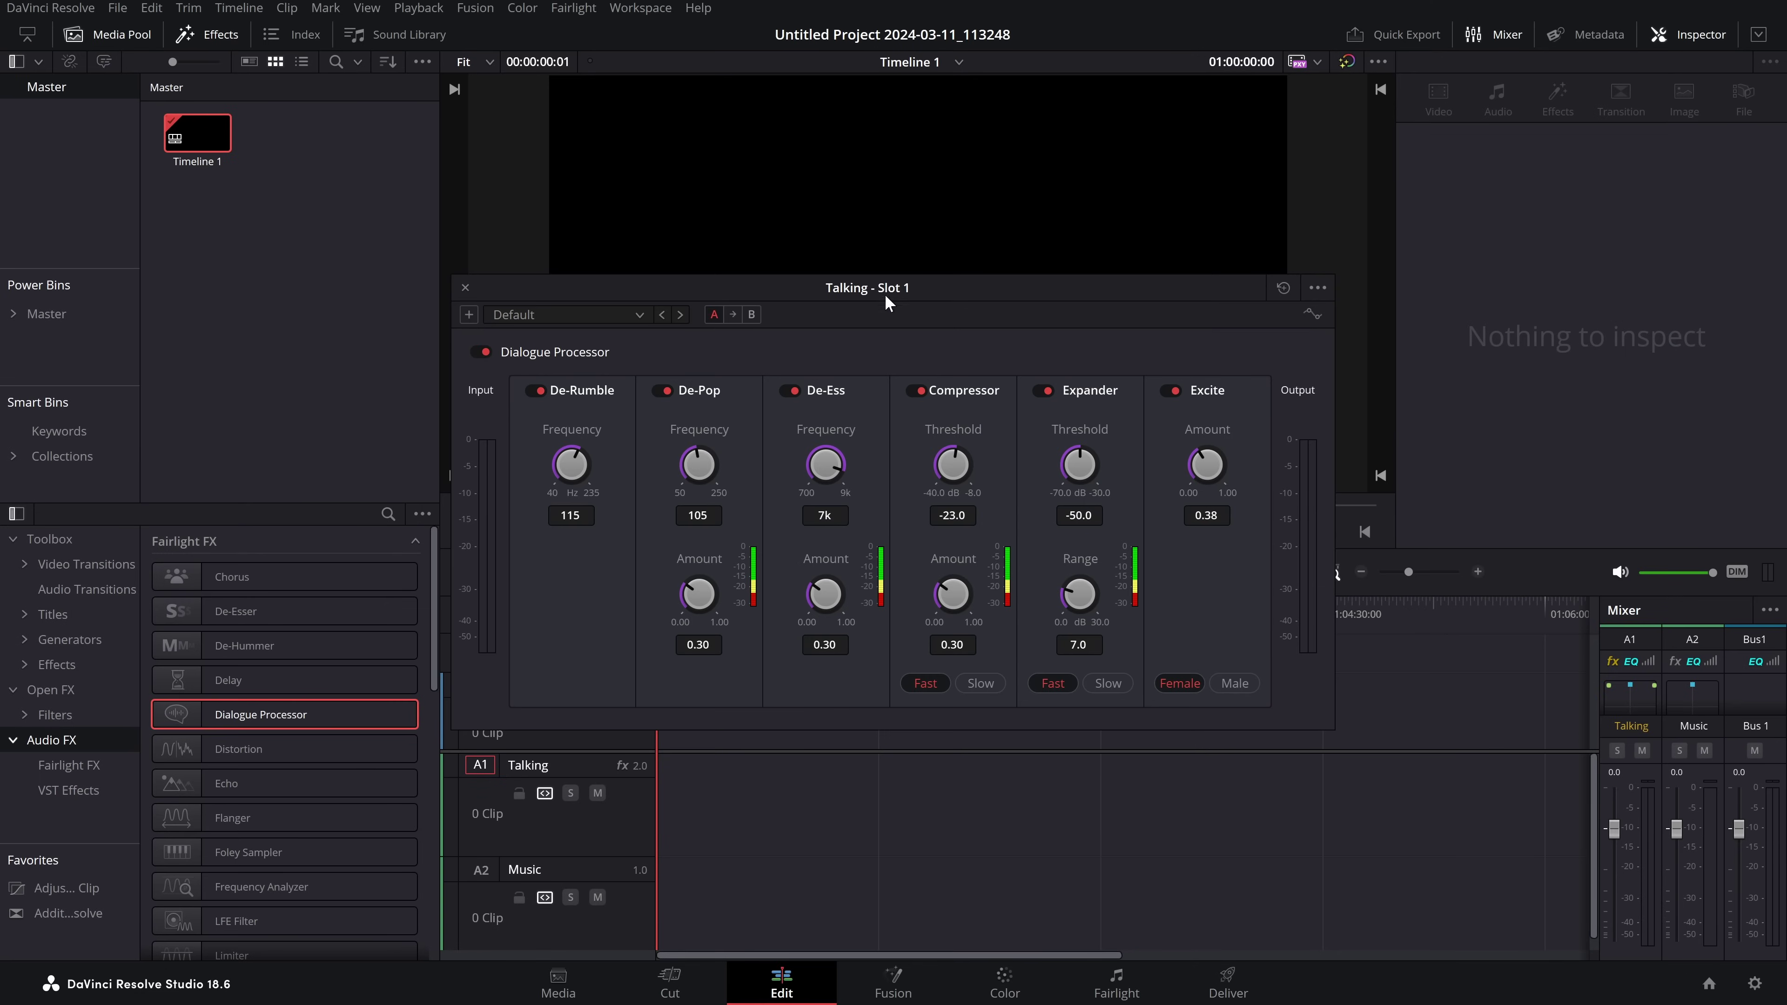
left_click_drag(886, 297, 895, 272)
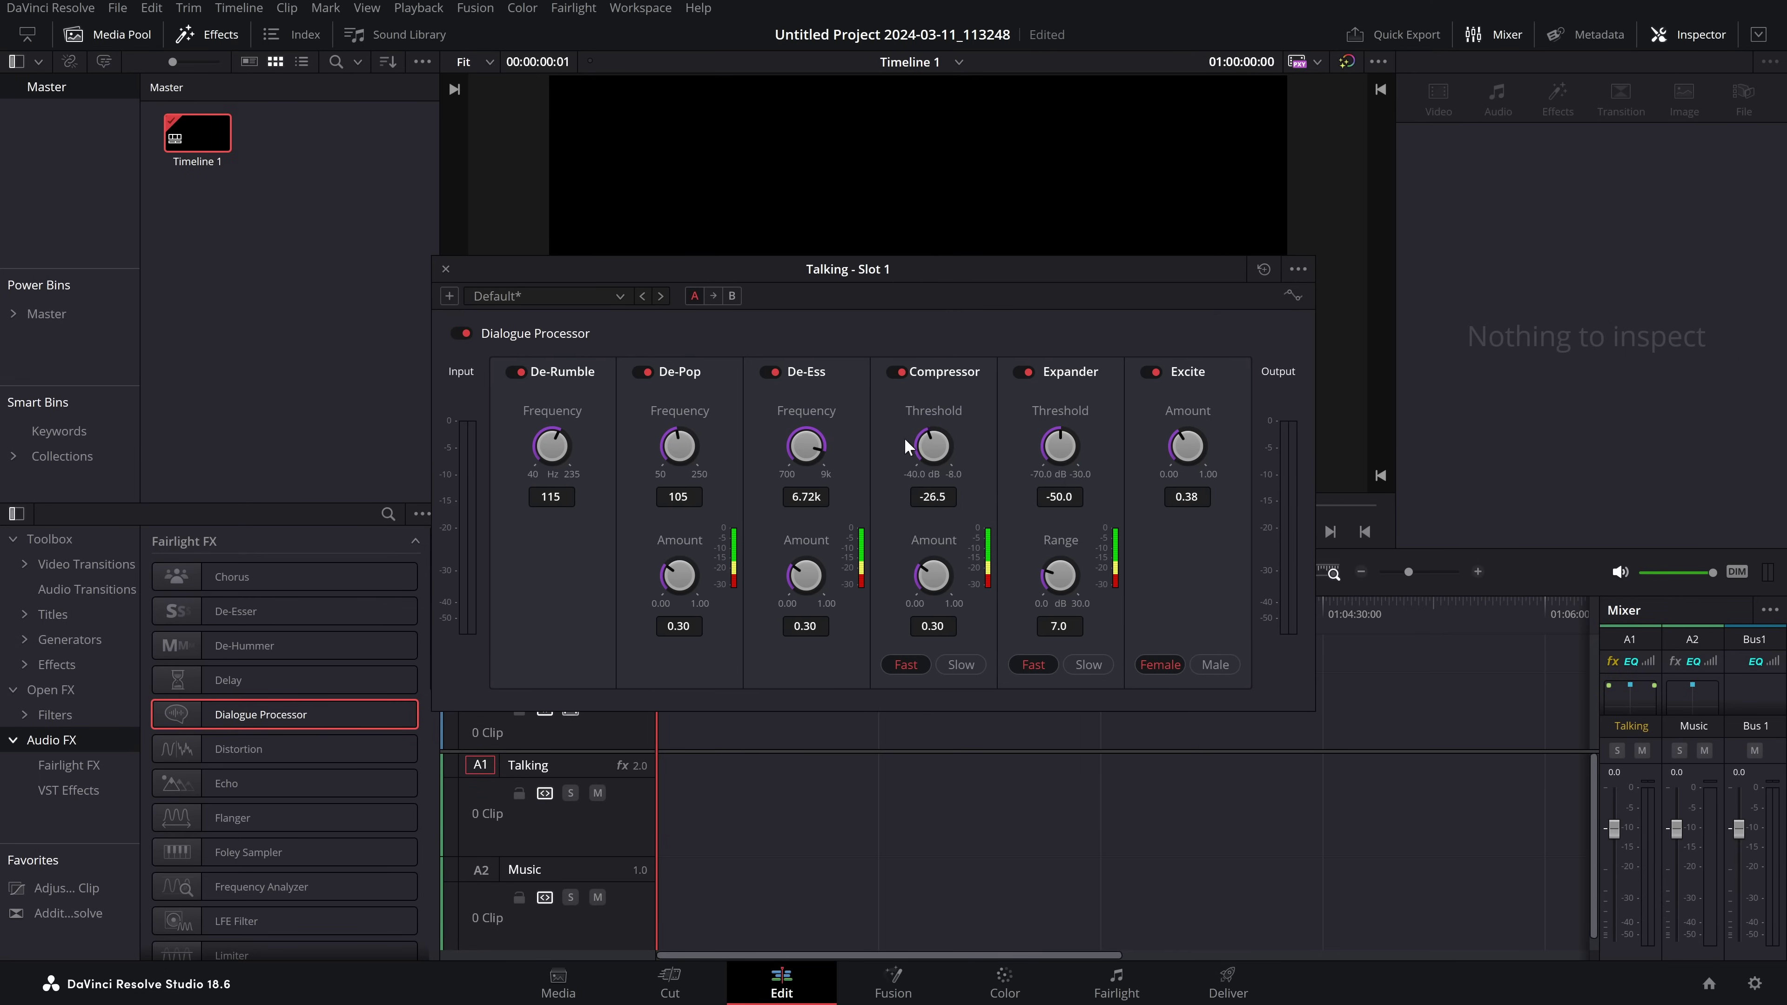
Close the Dialogue Processor window and lower the Talking track volume to -7.60
left_click(445, 269)
left_click(594, 834)
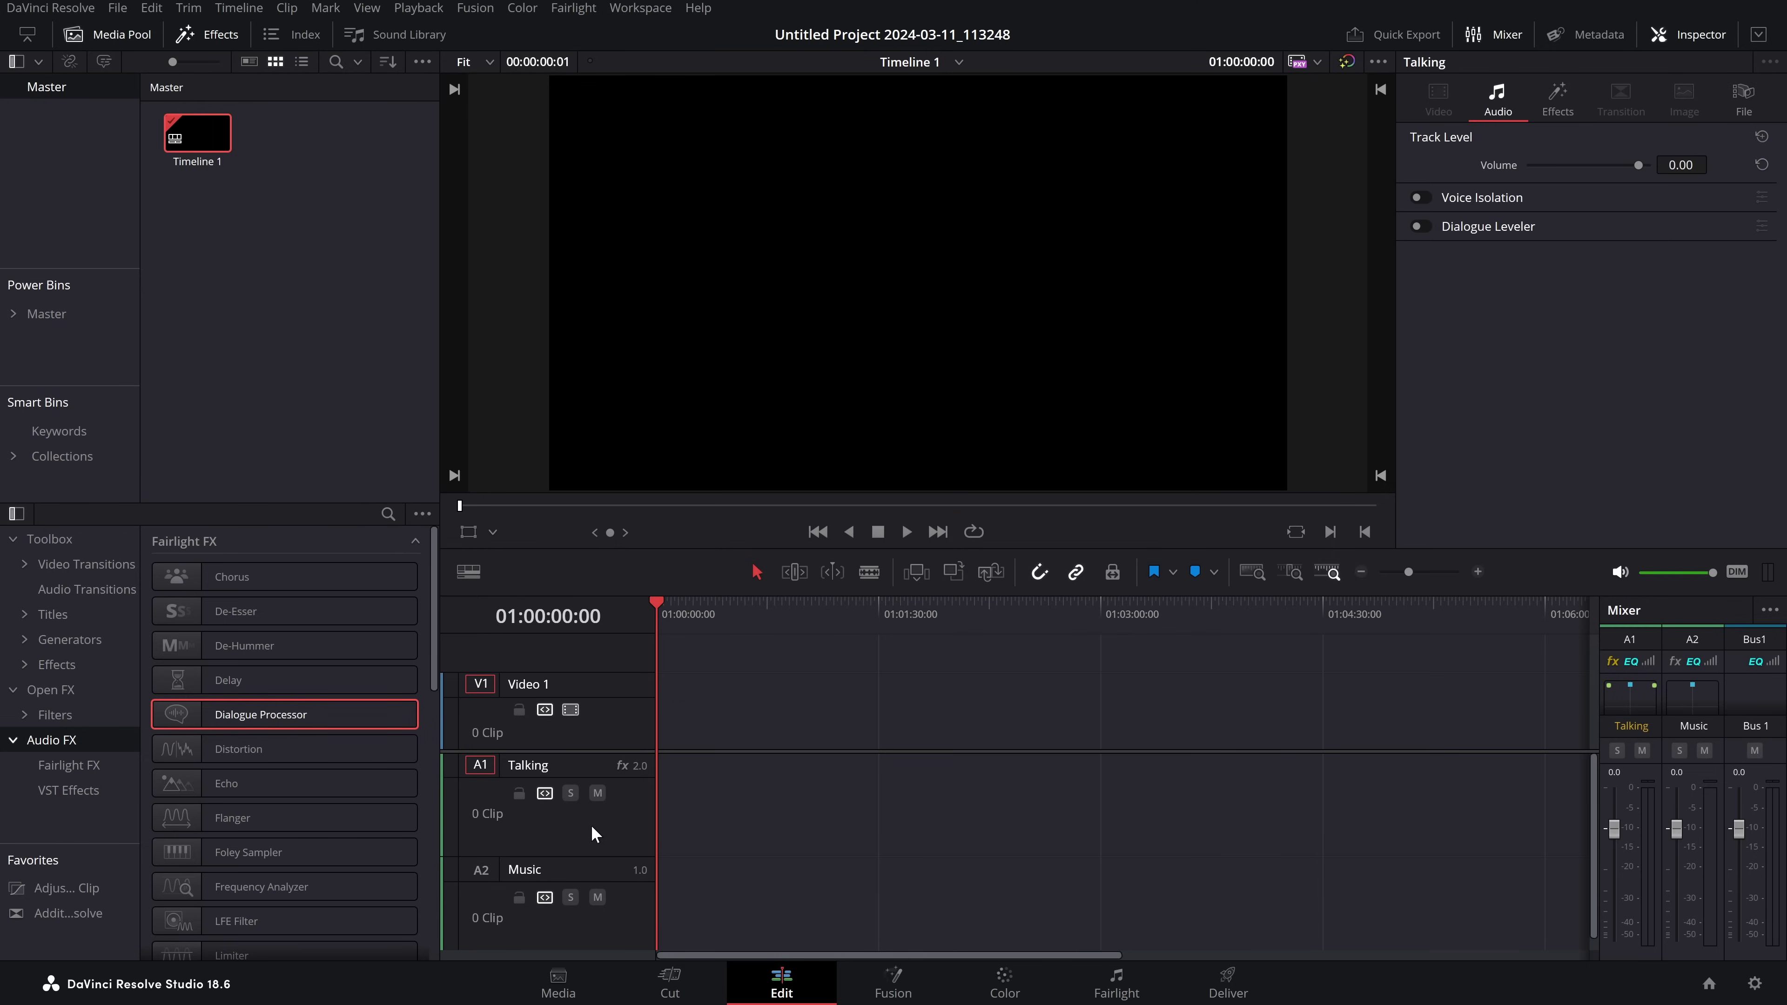
left_click(1552, 102)
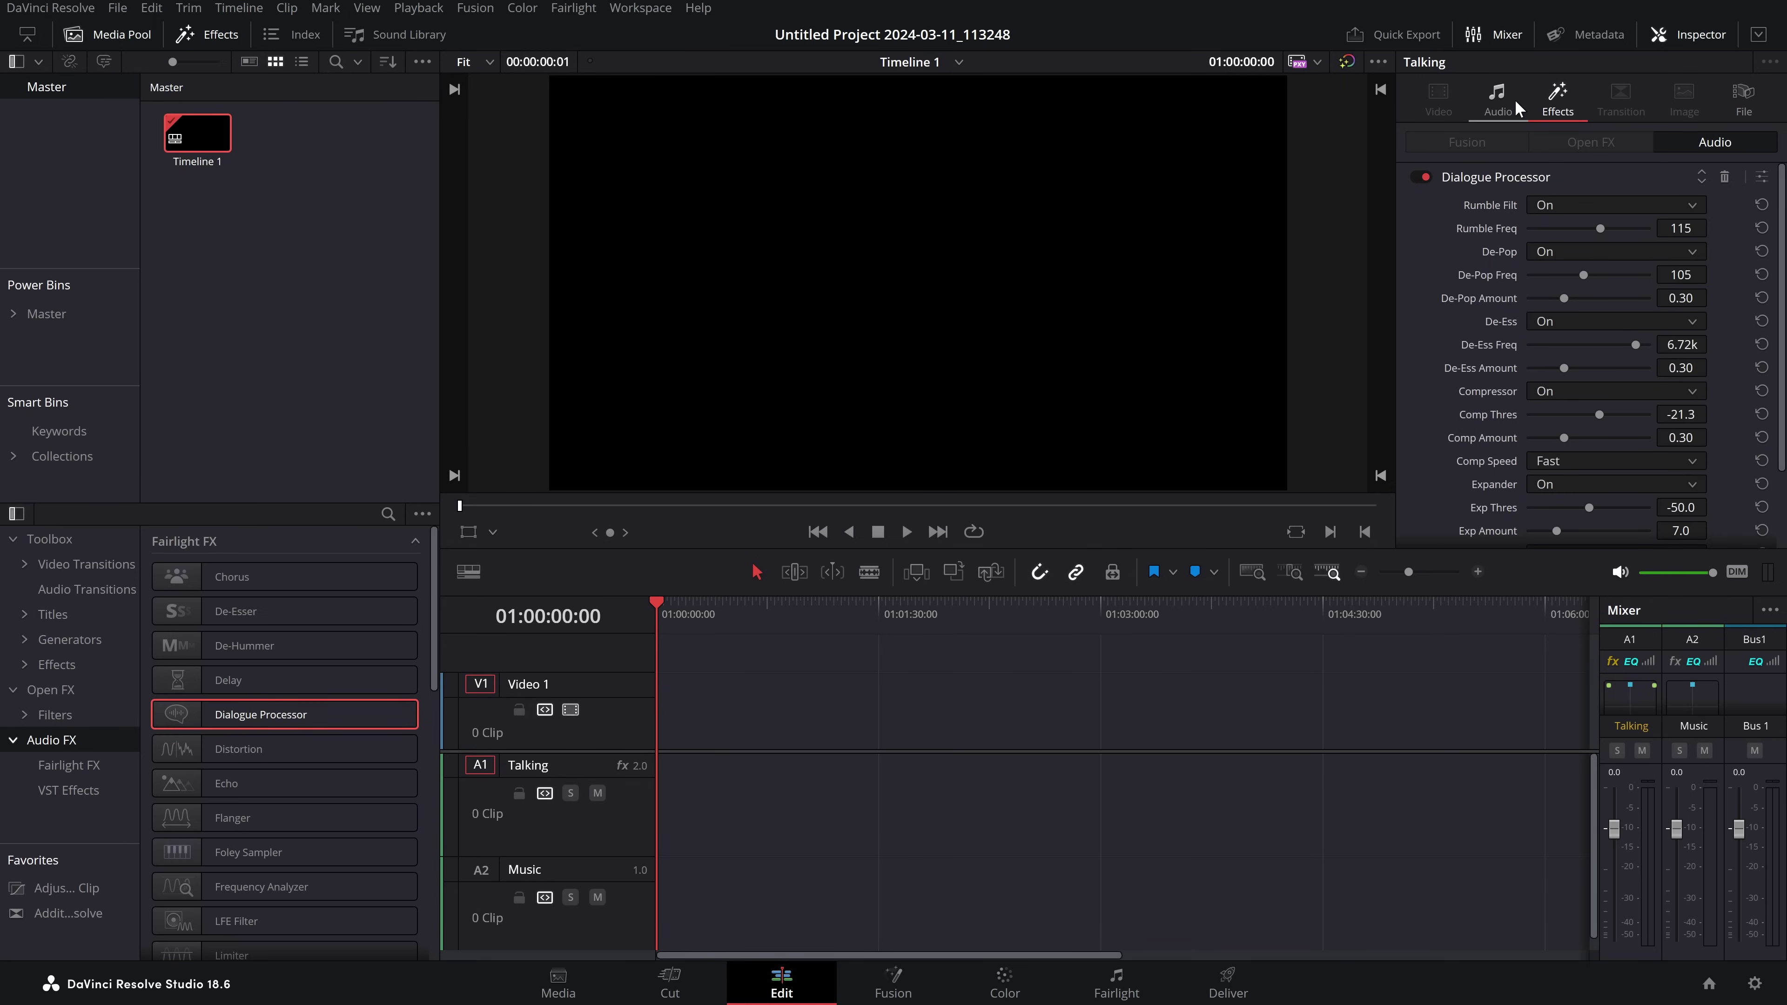
left_click(1499, 102)
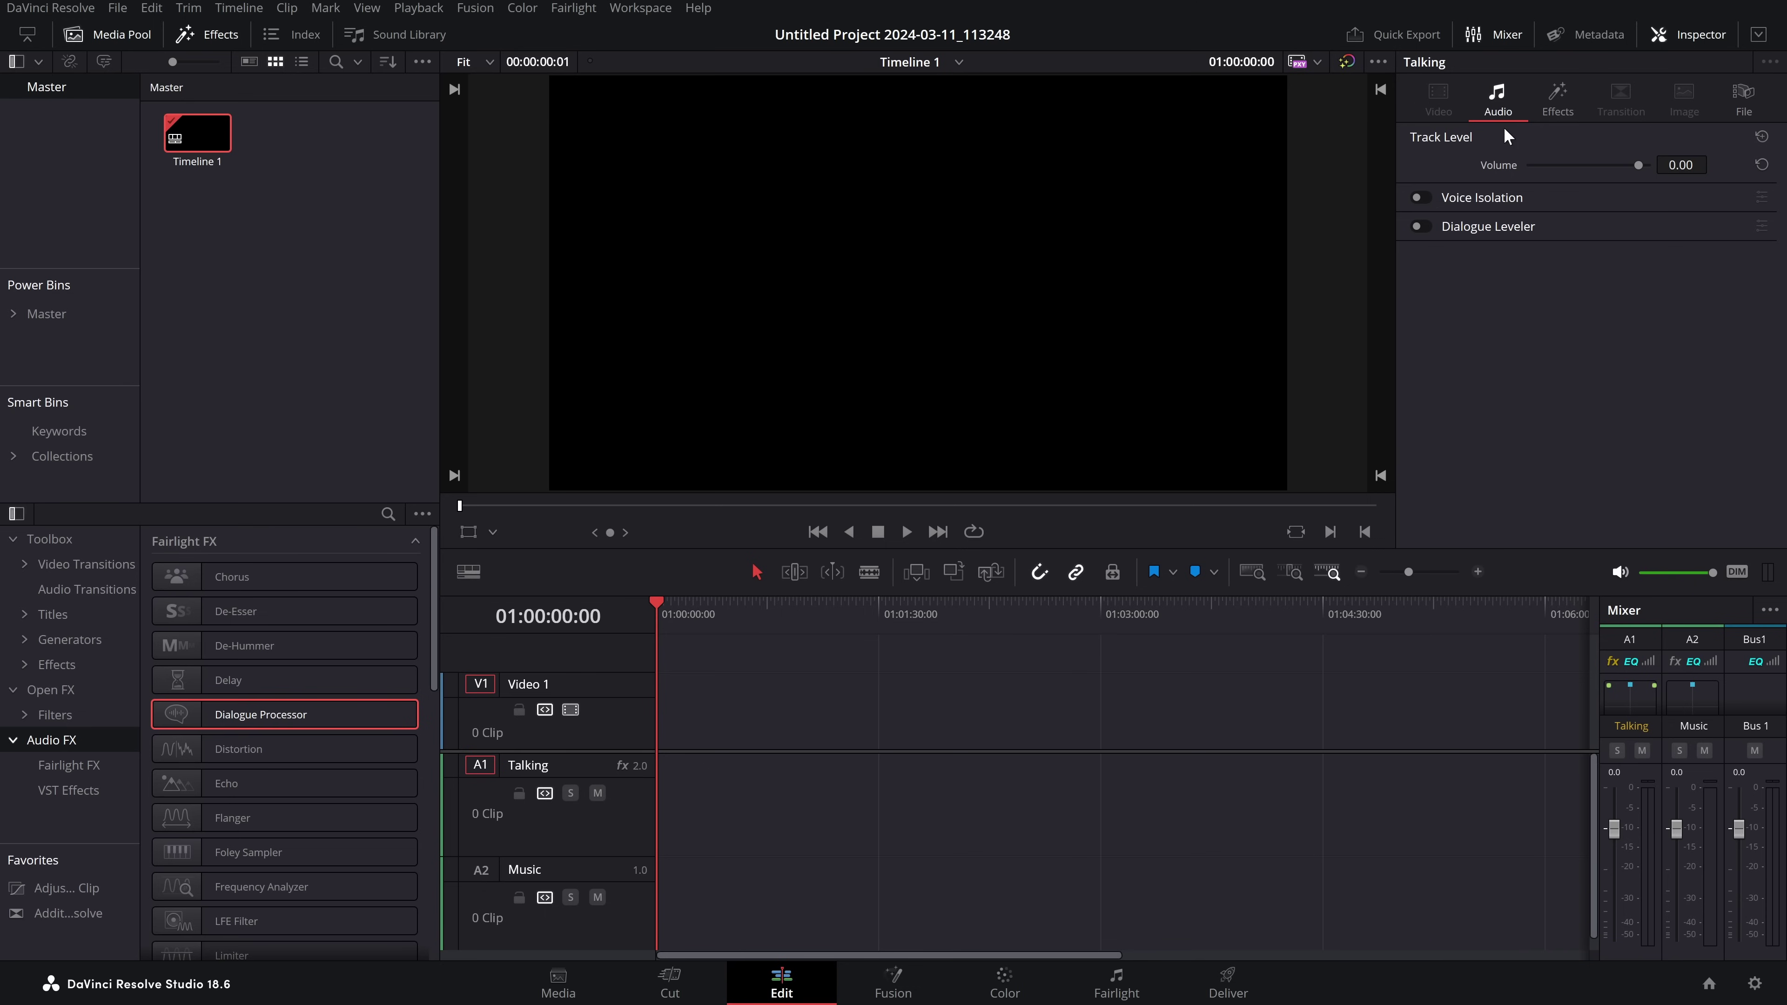
left_click_drag(1638, 165, 1630, 160)
On the Fairlight page, open and close the Talking track's equalizer from the mixer
left_click(1117, 984)
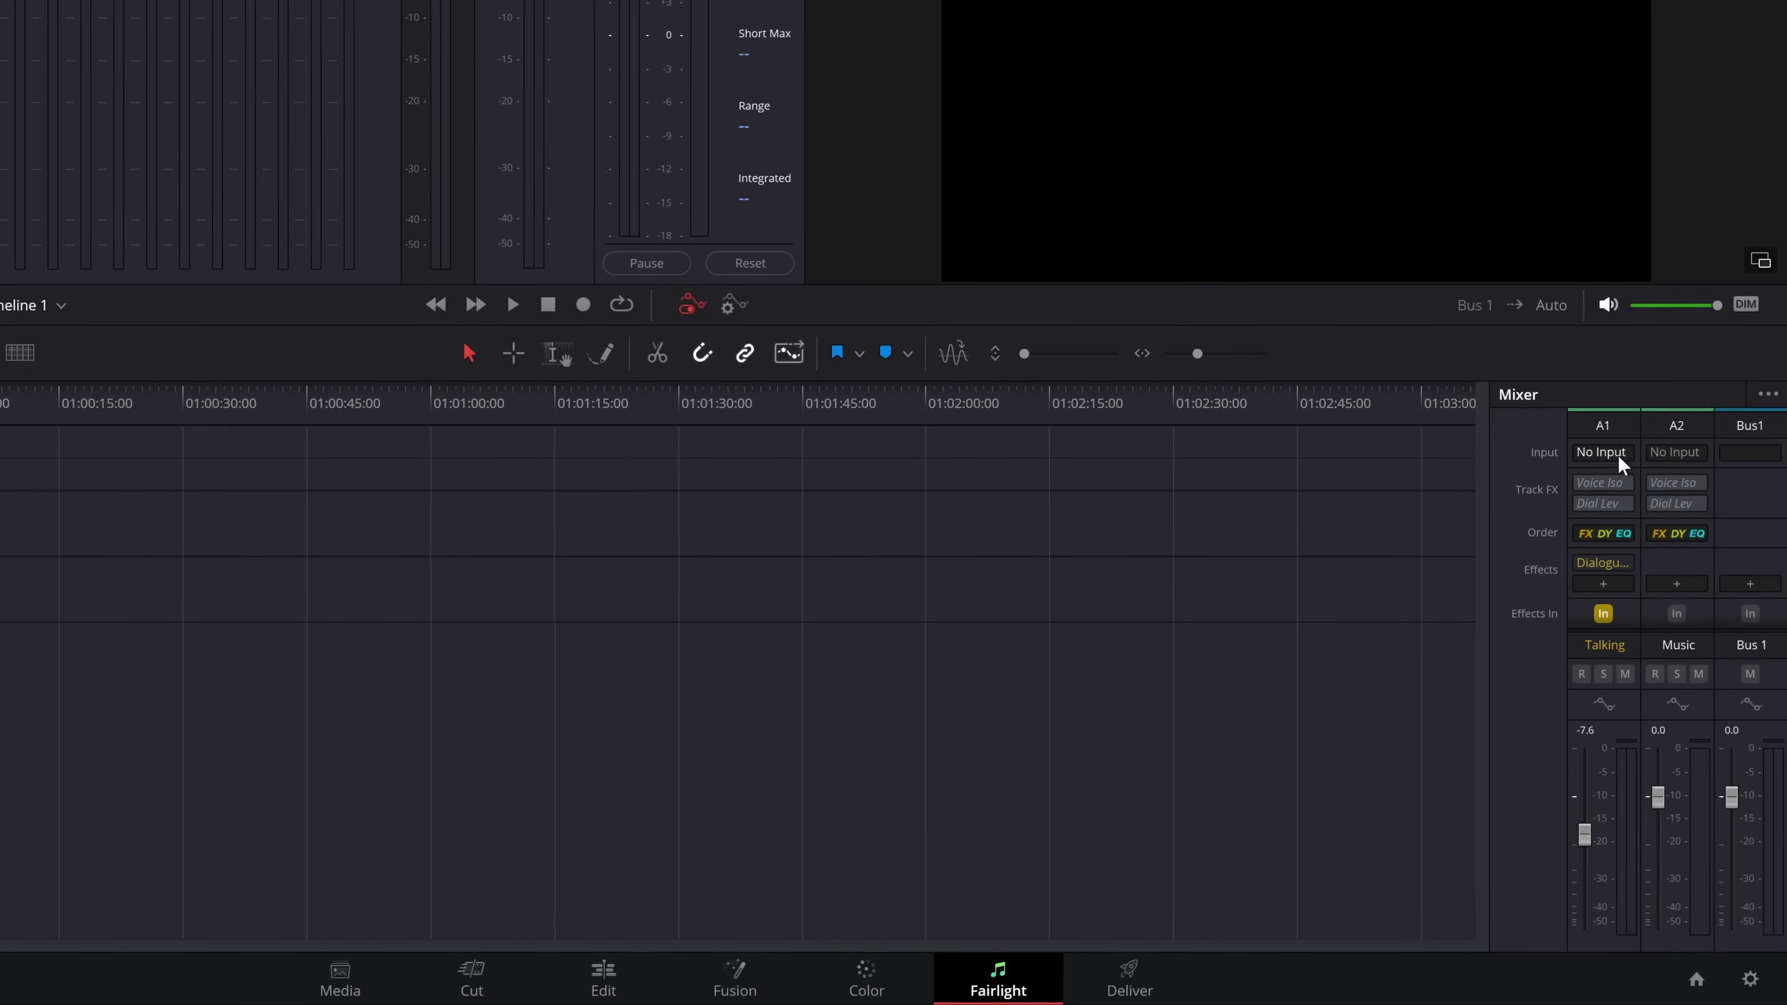
scroll(1662, 477, "down", 3)
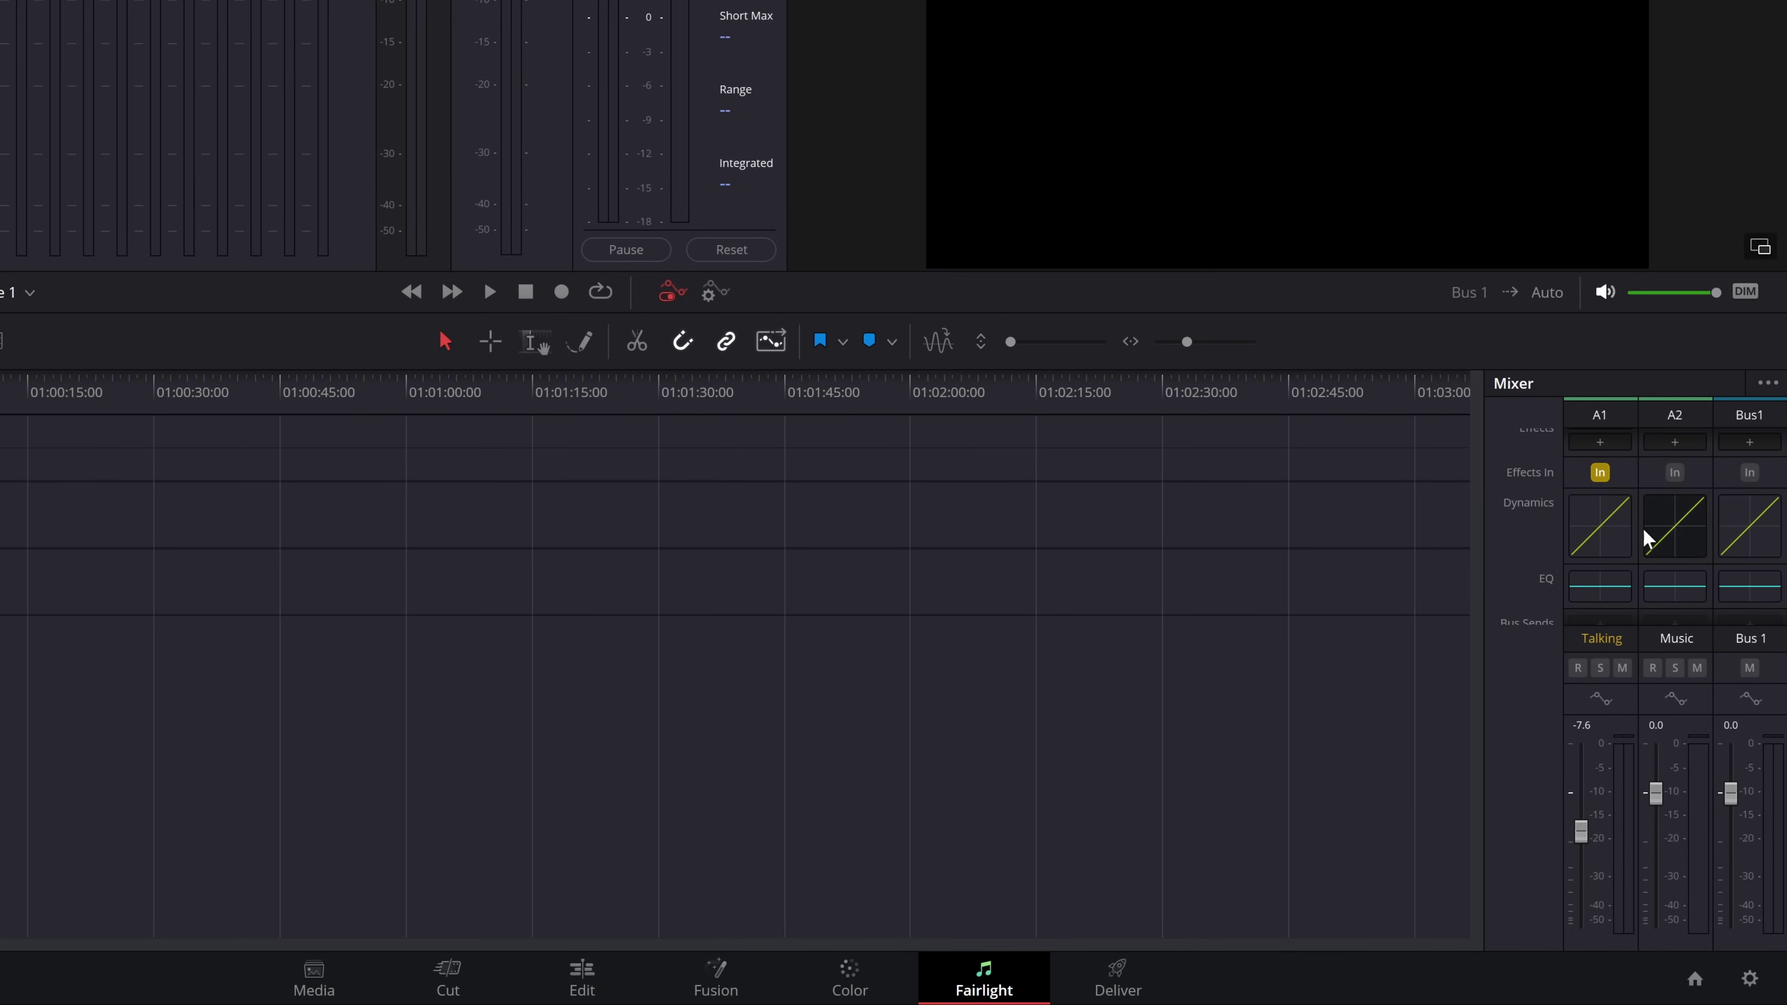
double_click(1597, 586)
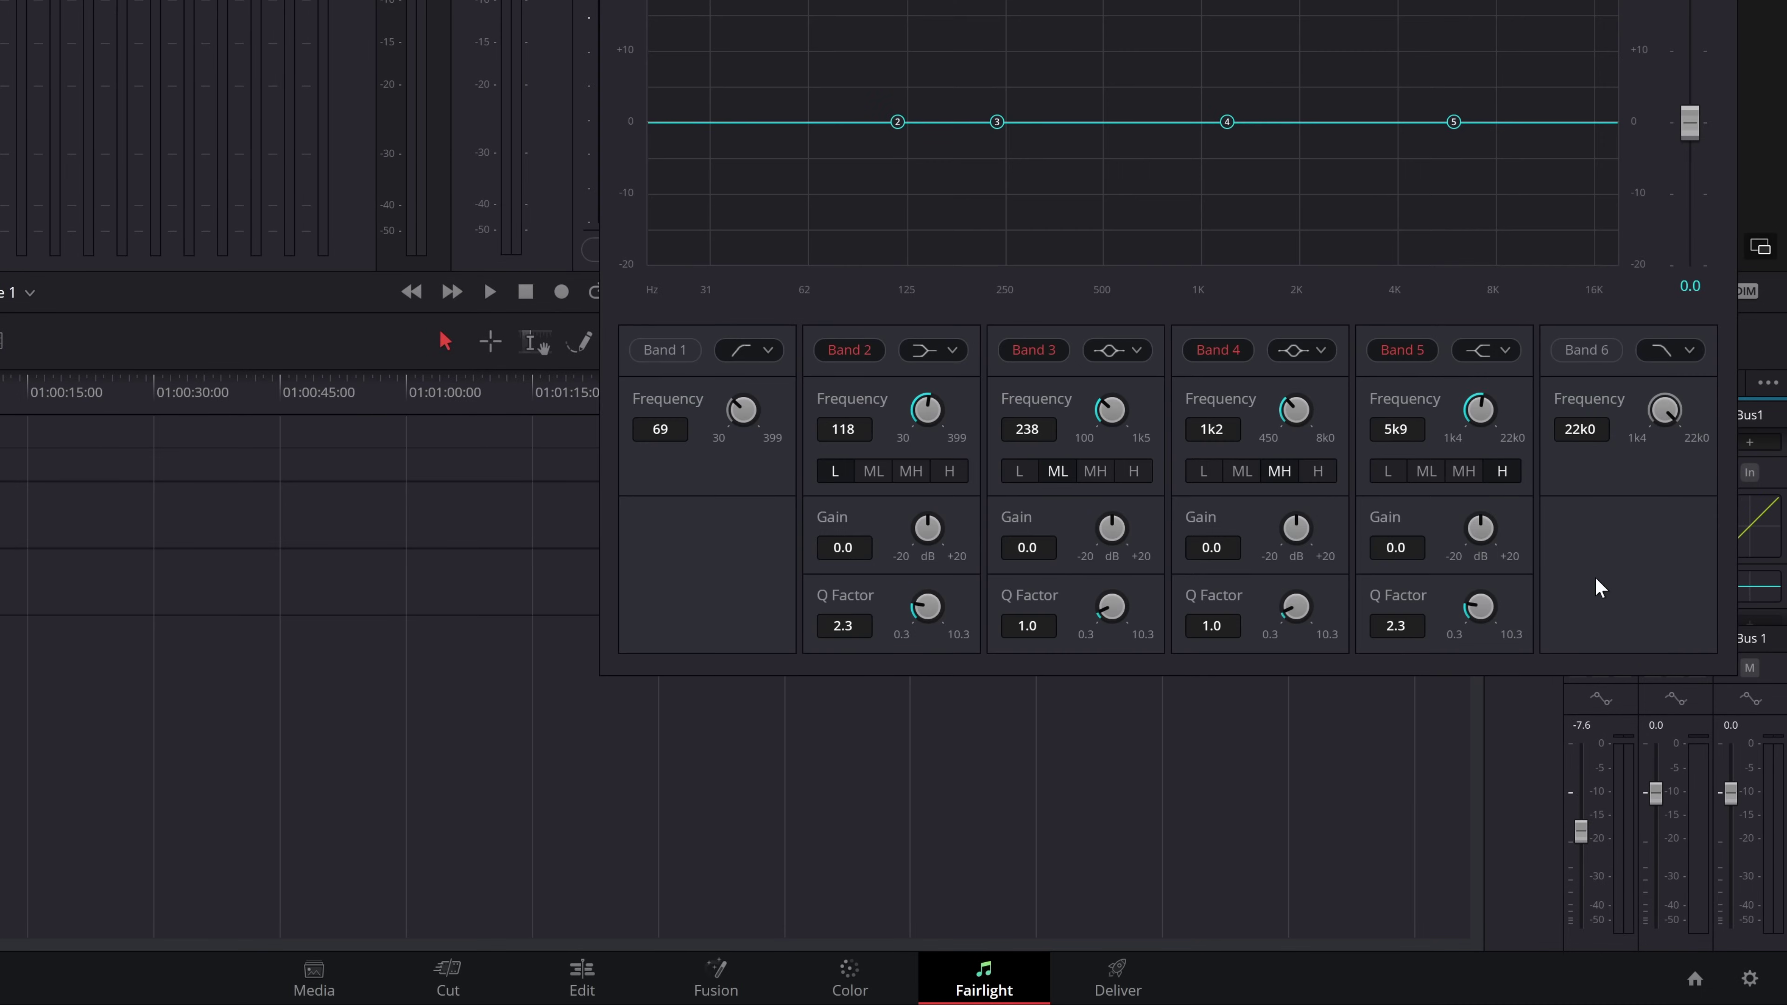
key("Escape")
scroll(1613, 524, "up", 3)
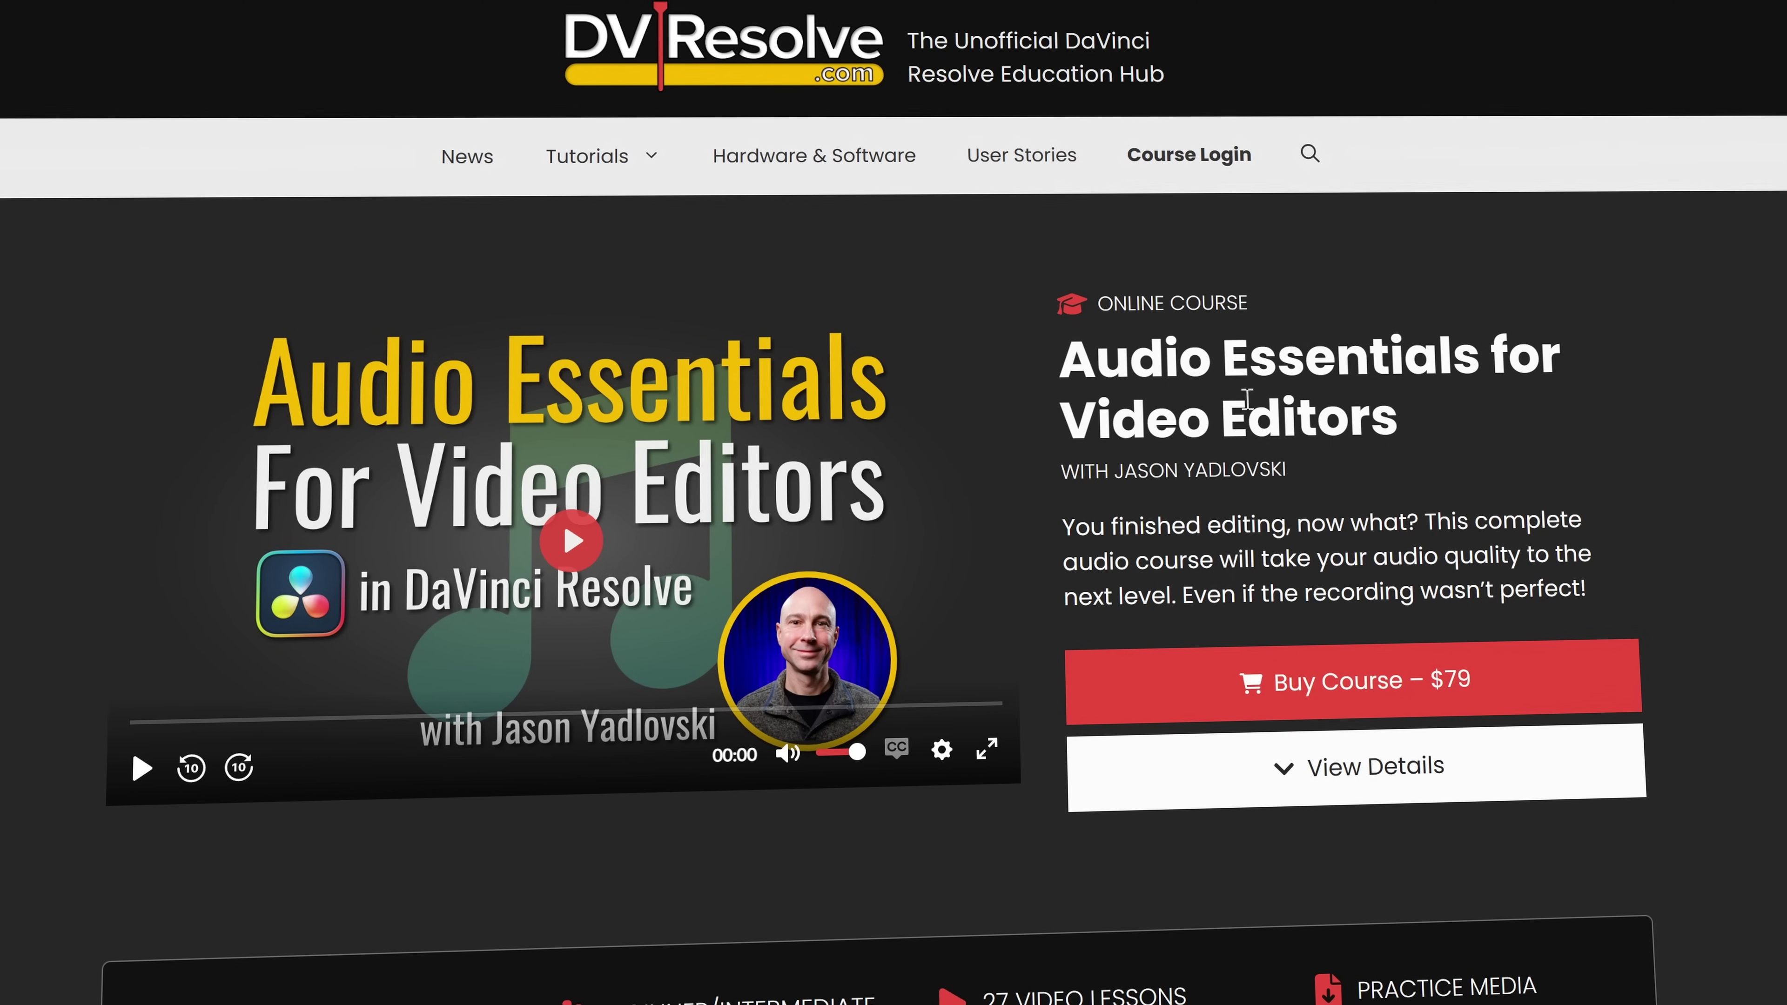
left_click_drag(1372, 331, 1488, 448)
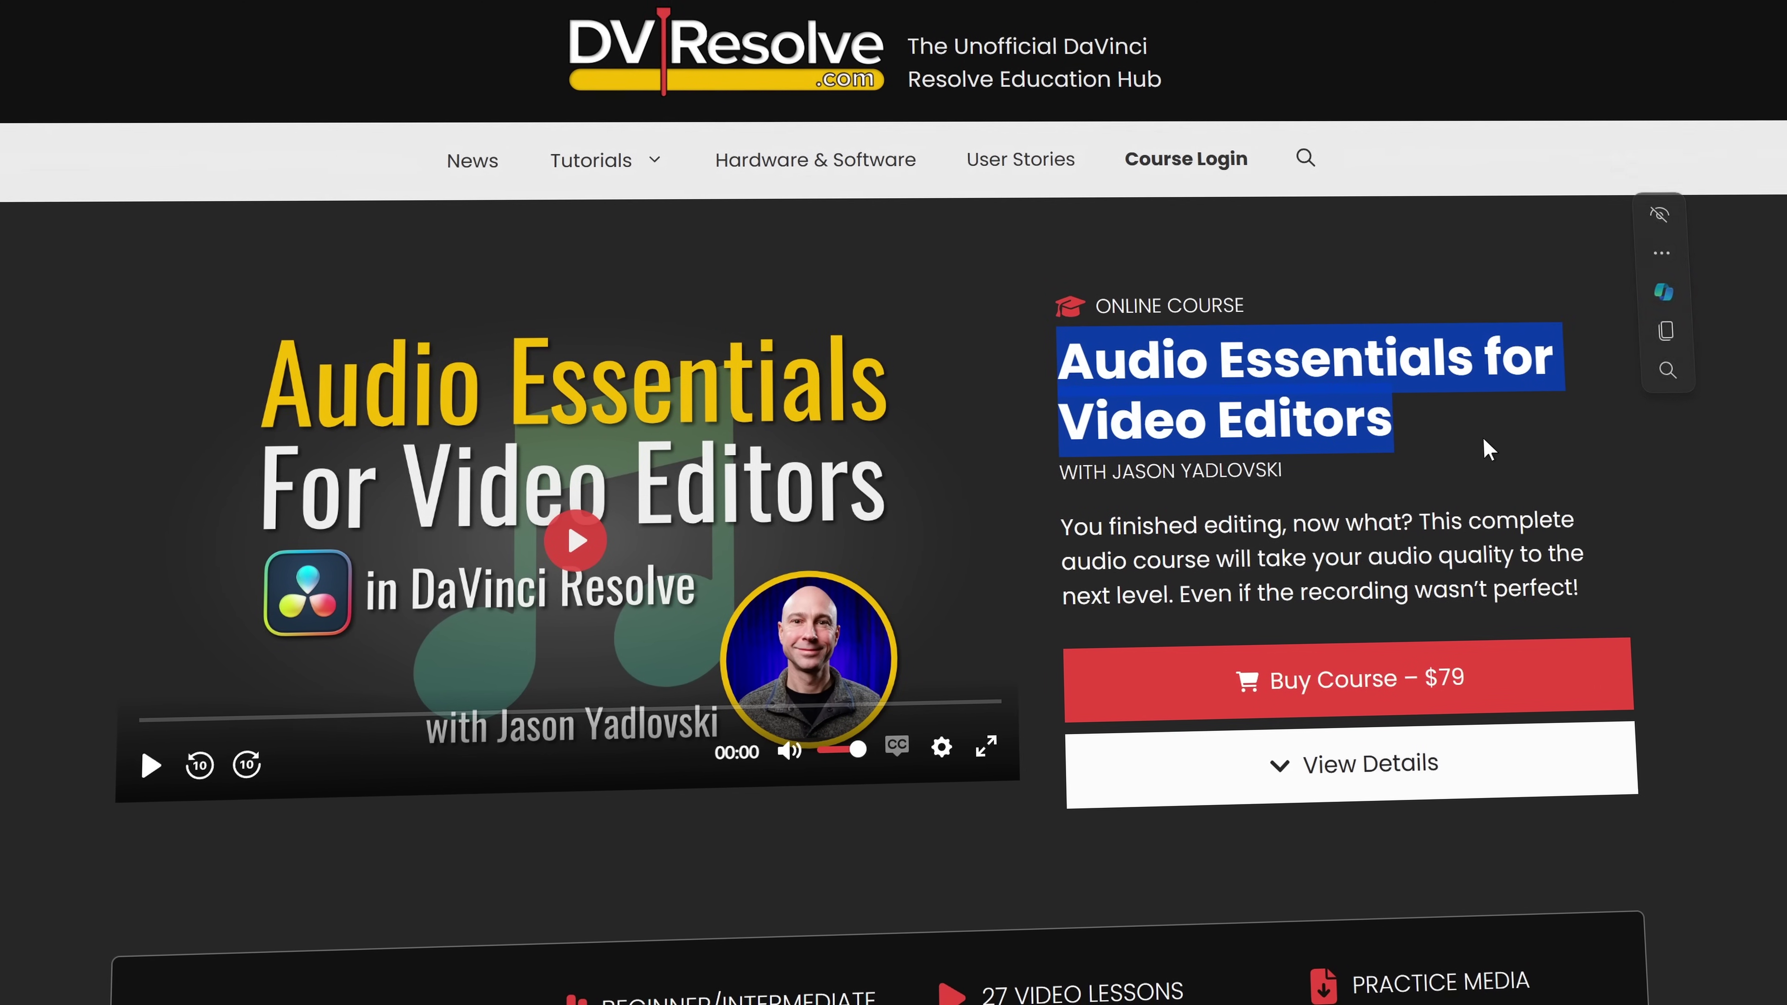
left_click(1488, 448)
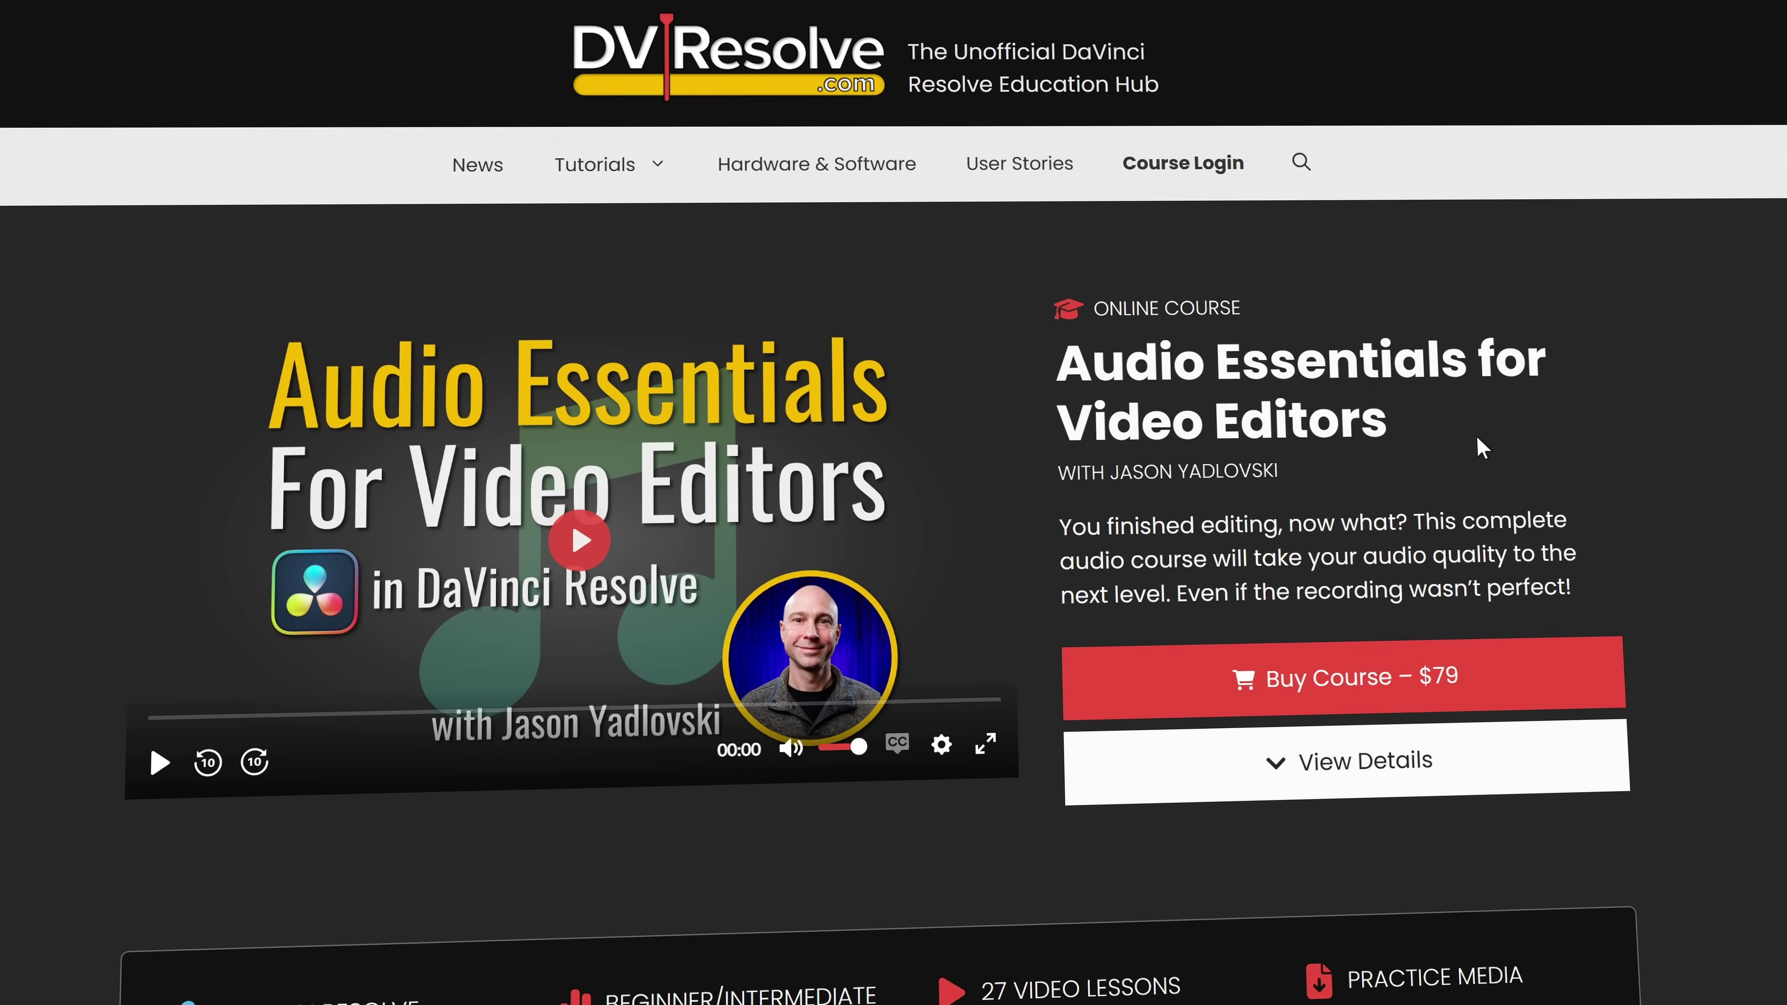
scroll(1345, 447, "down", 15)
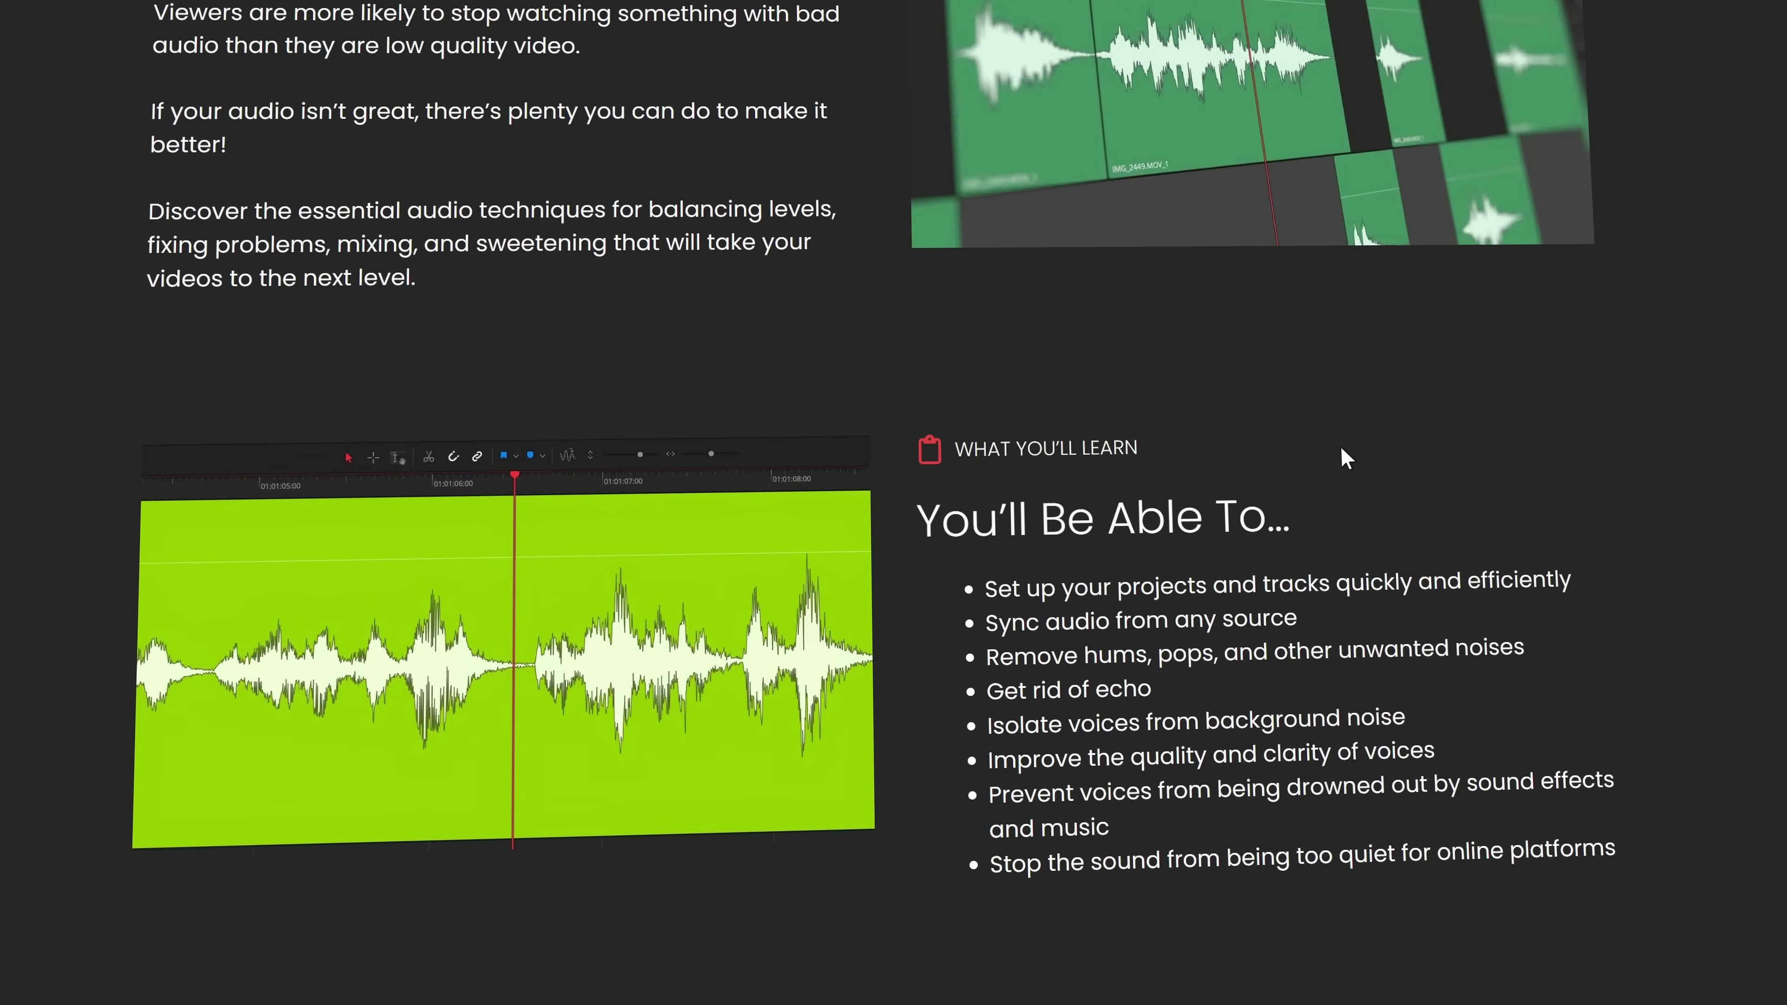
scroll(1342, 448, "up", 15)
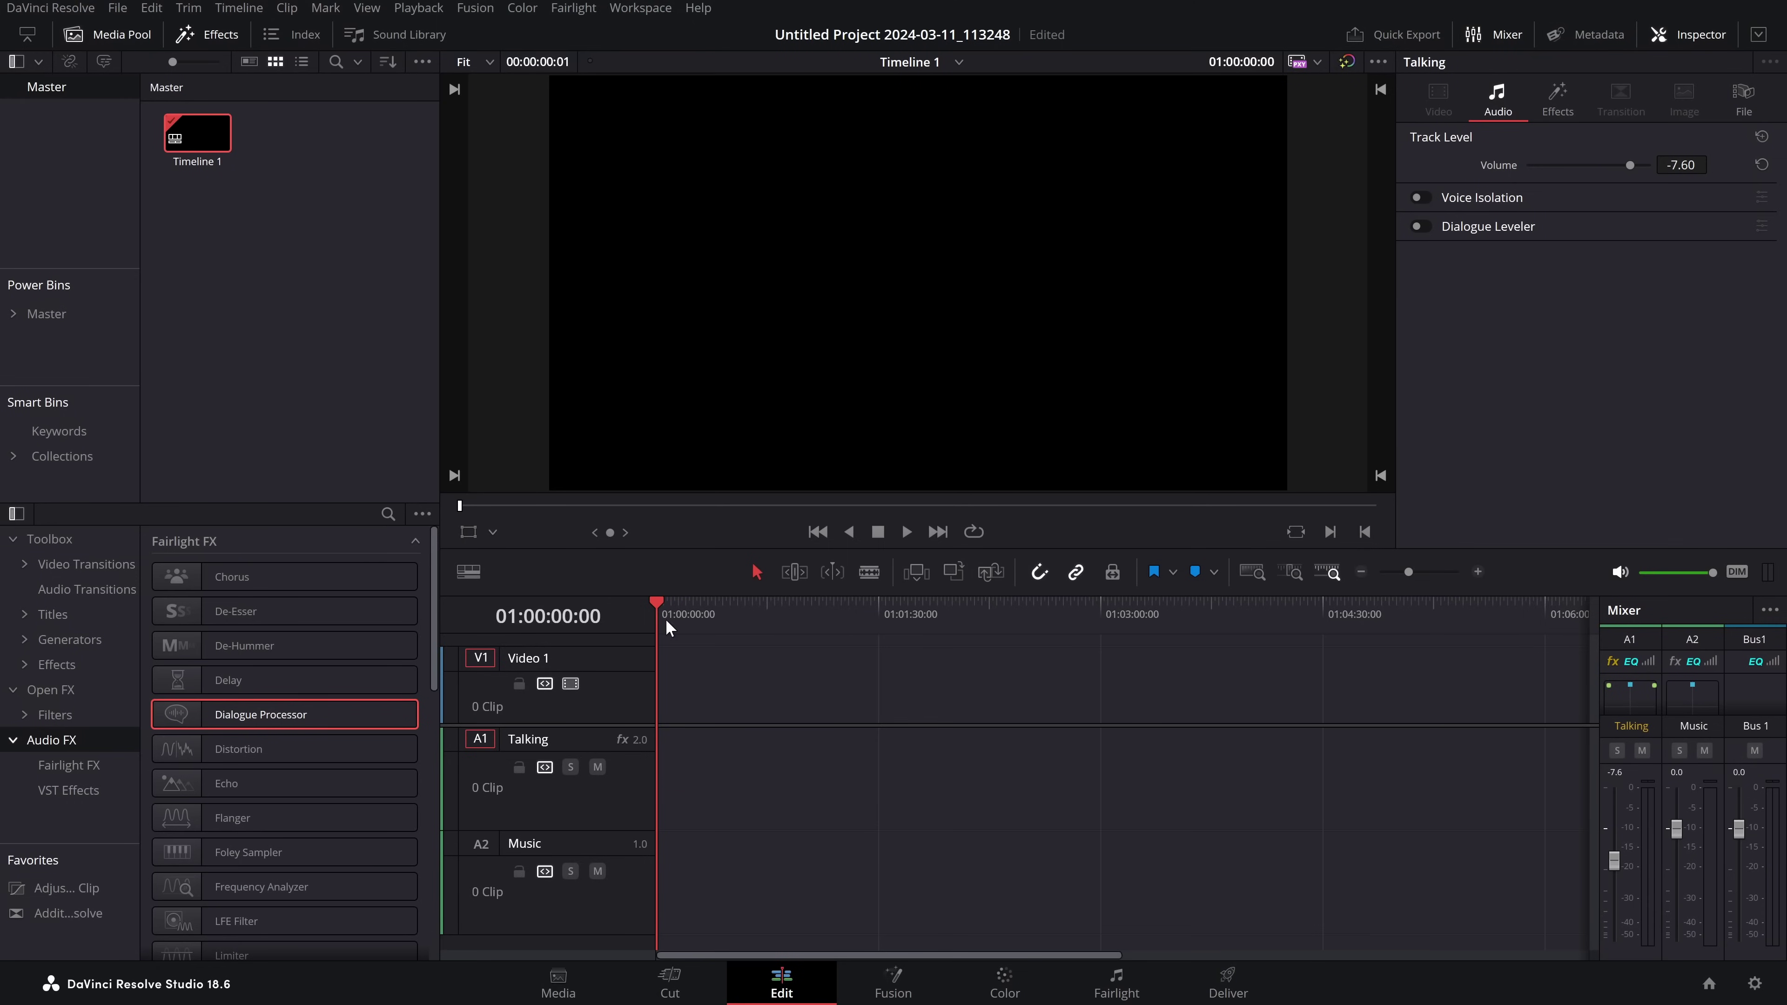
Open the Fairlight Presets Library and filter its preset categories
left_click(1126, 976)
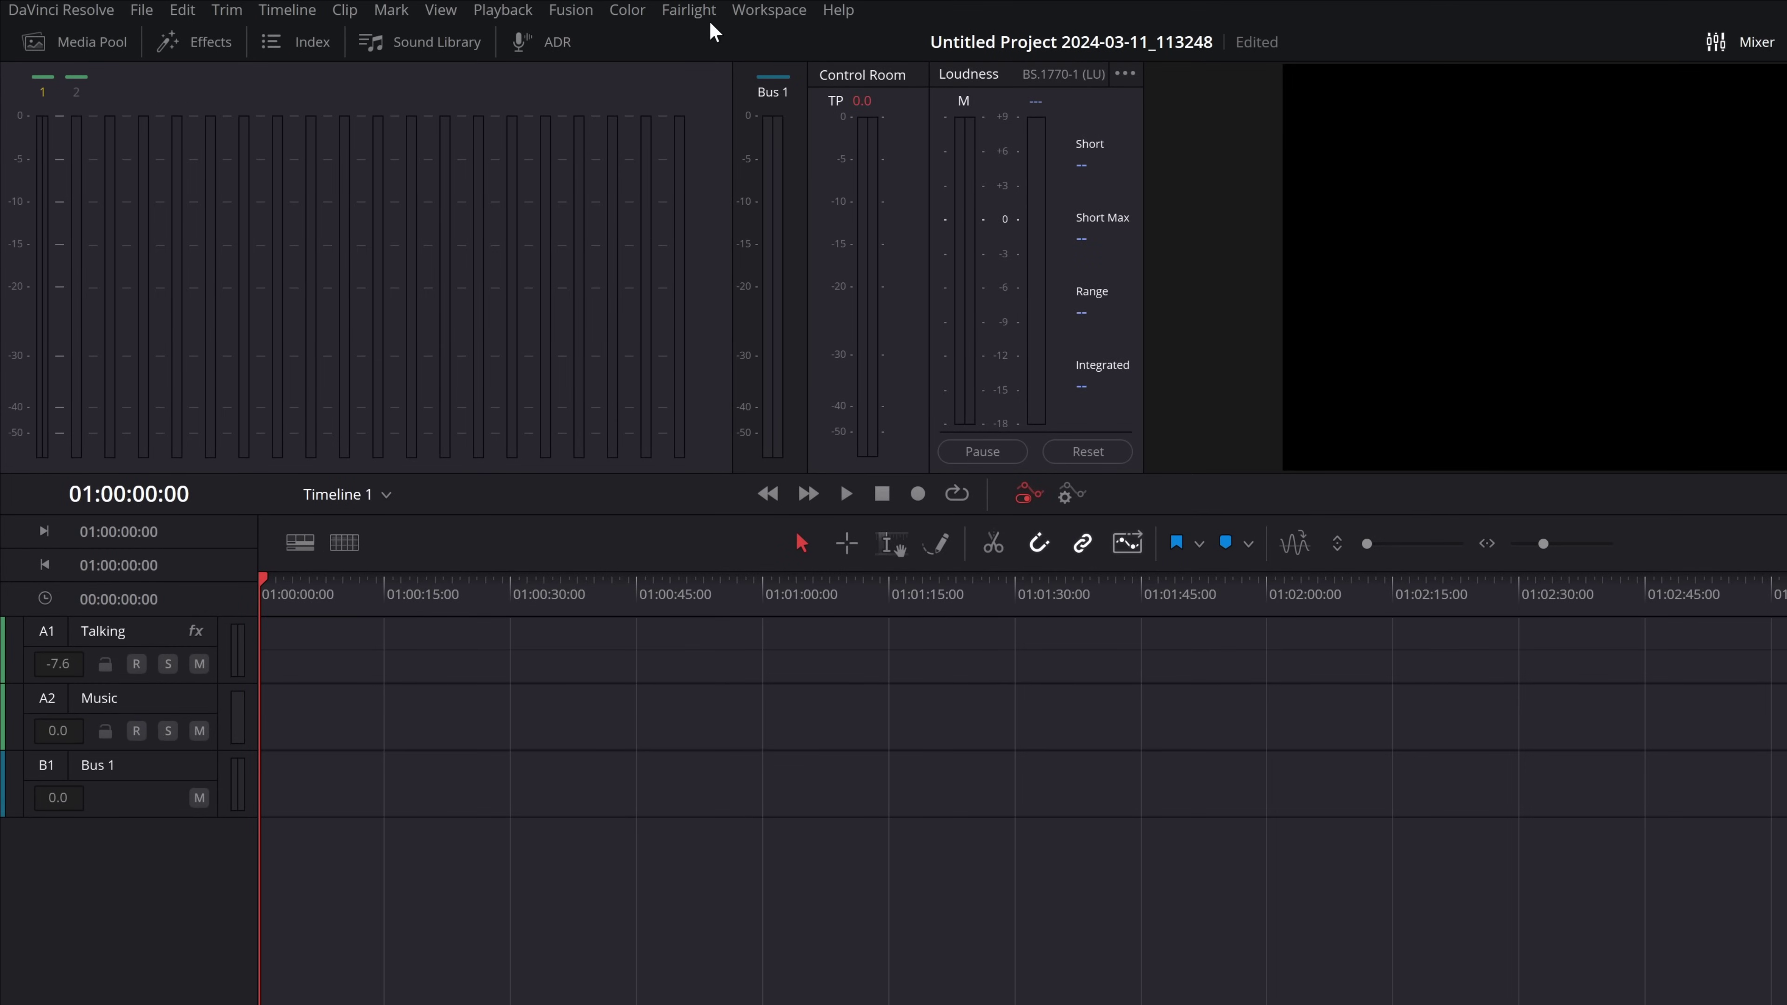
left_click(686, 15)
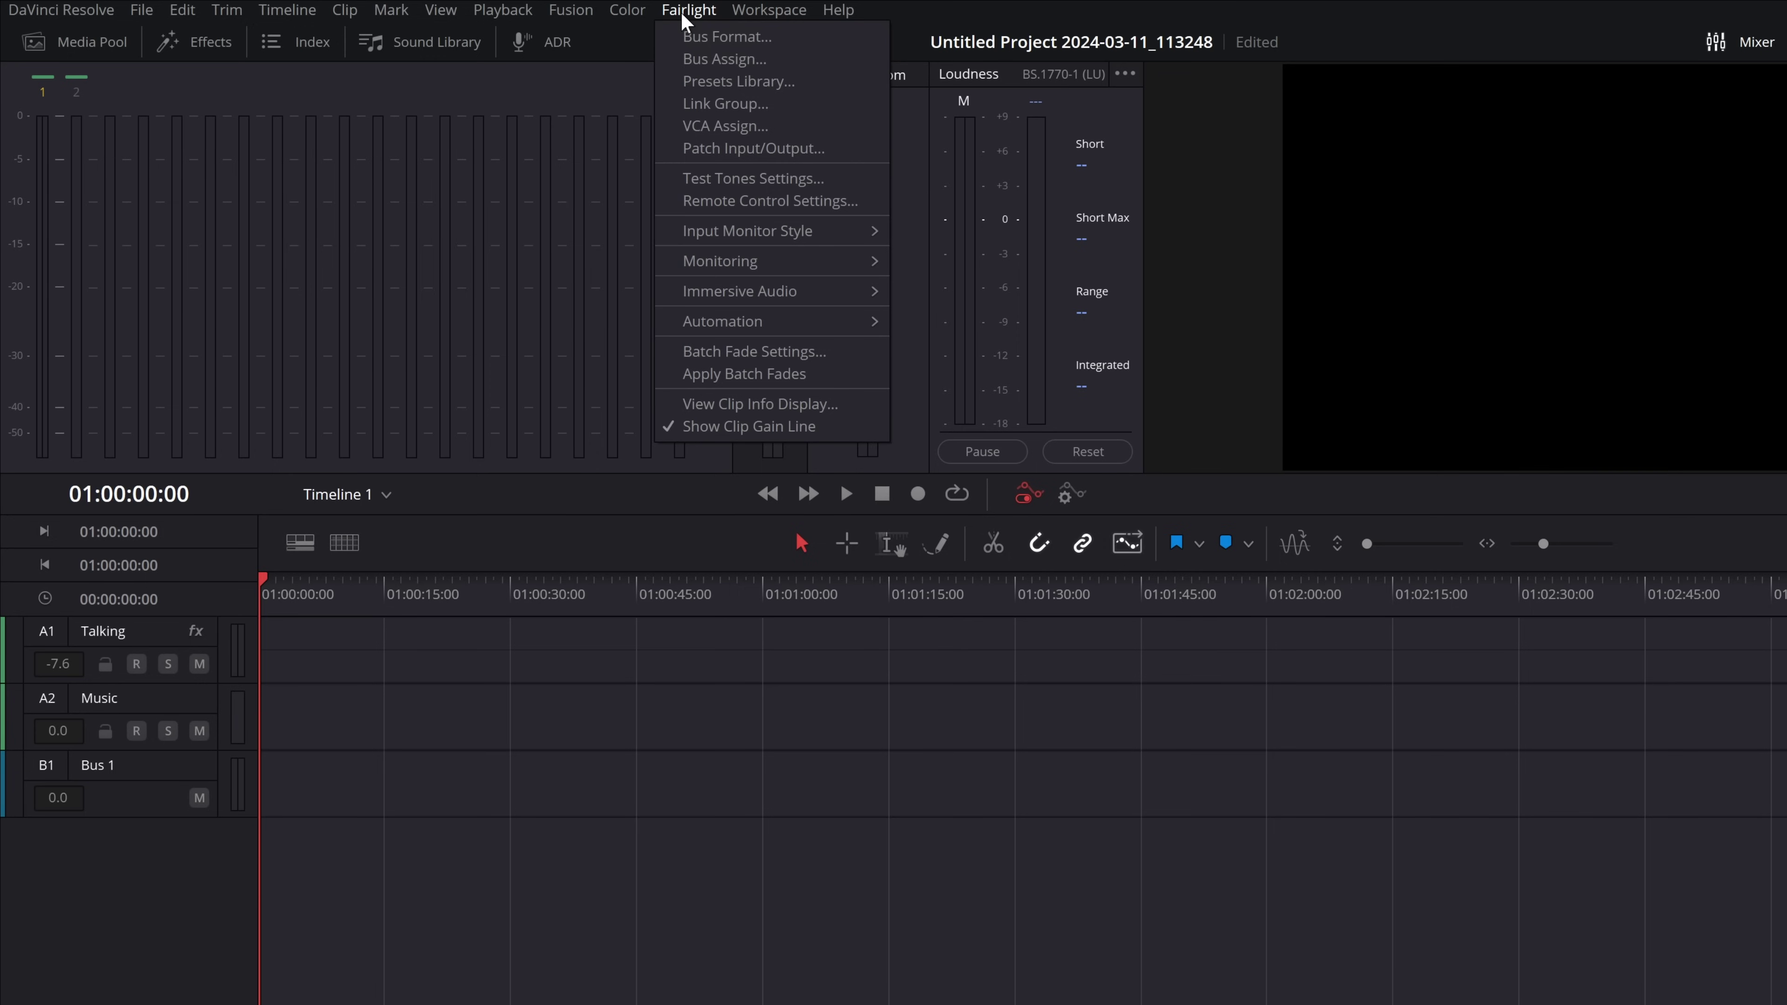
left_click(714, 88)
left_click(997, 267)
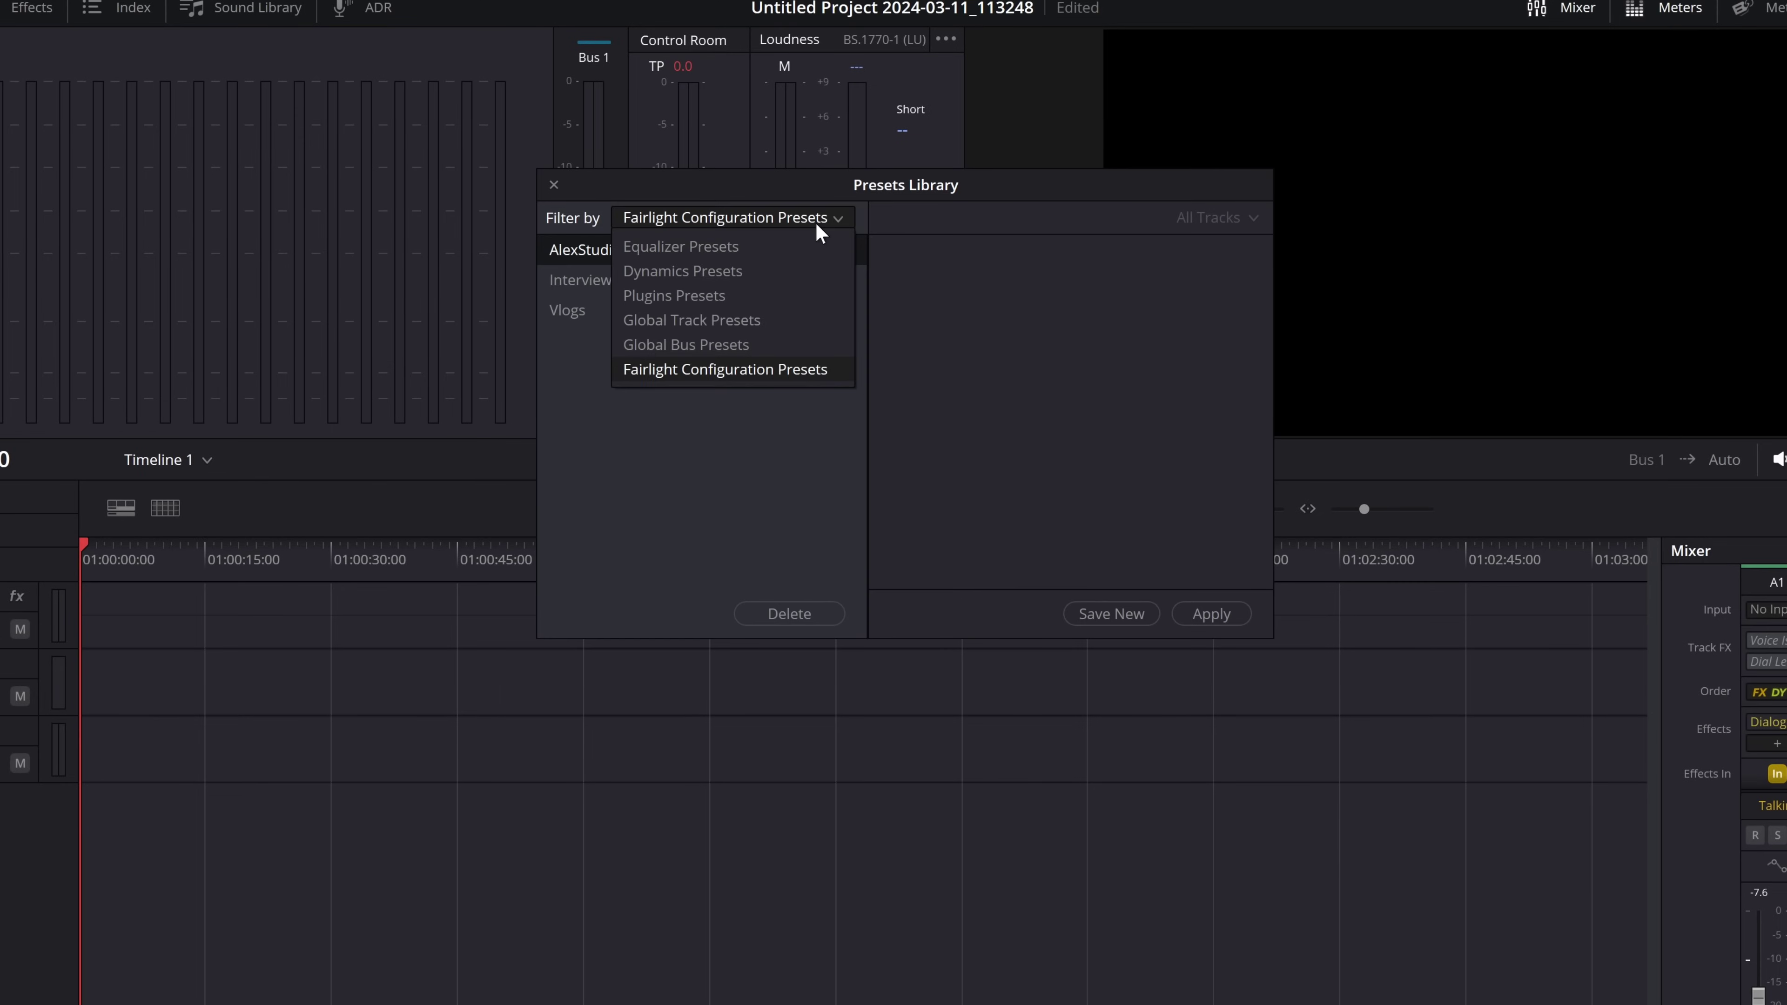
left_click(696, 247)
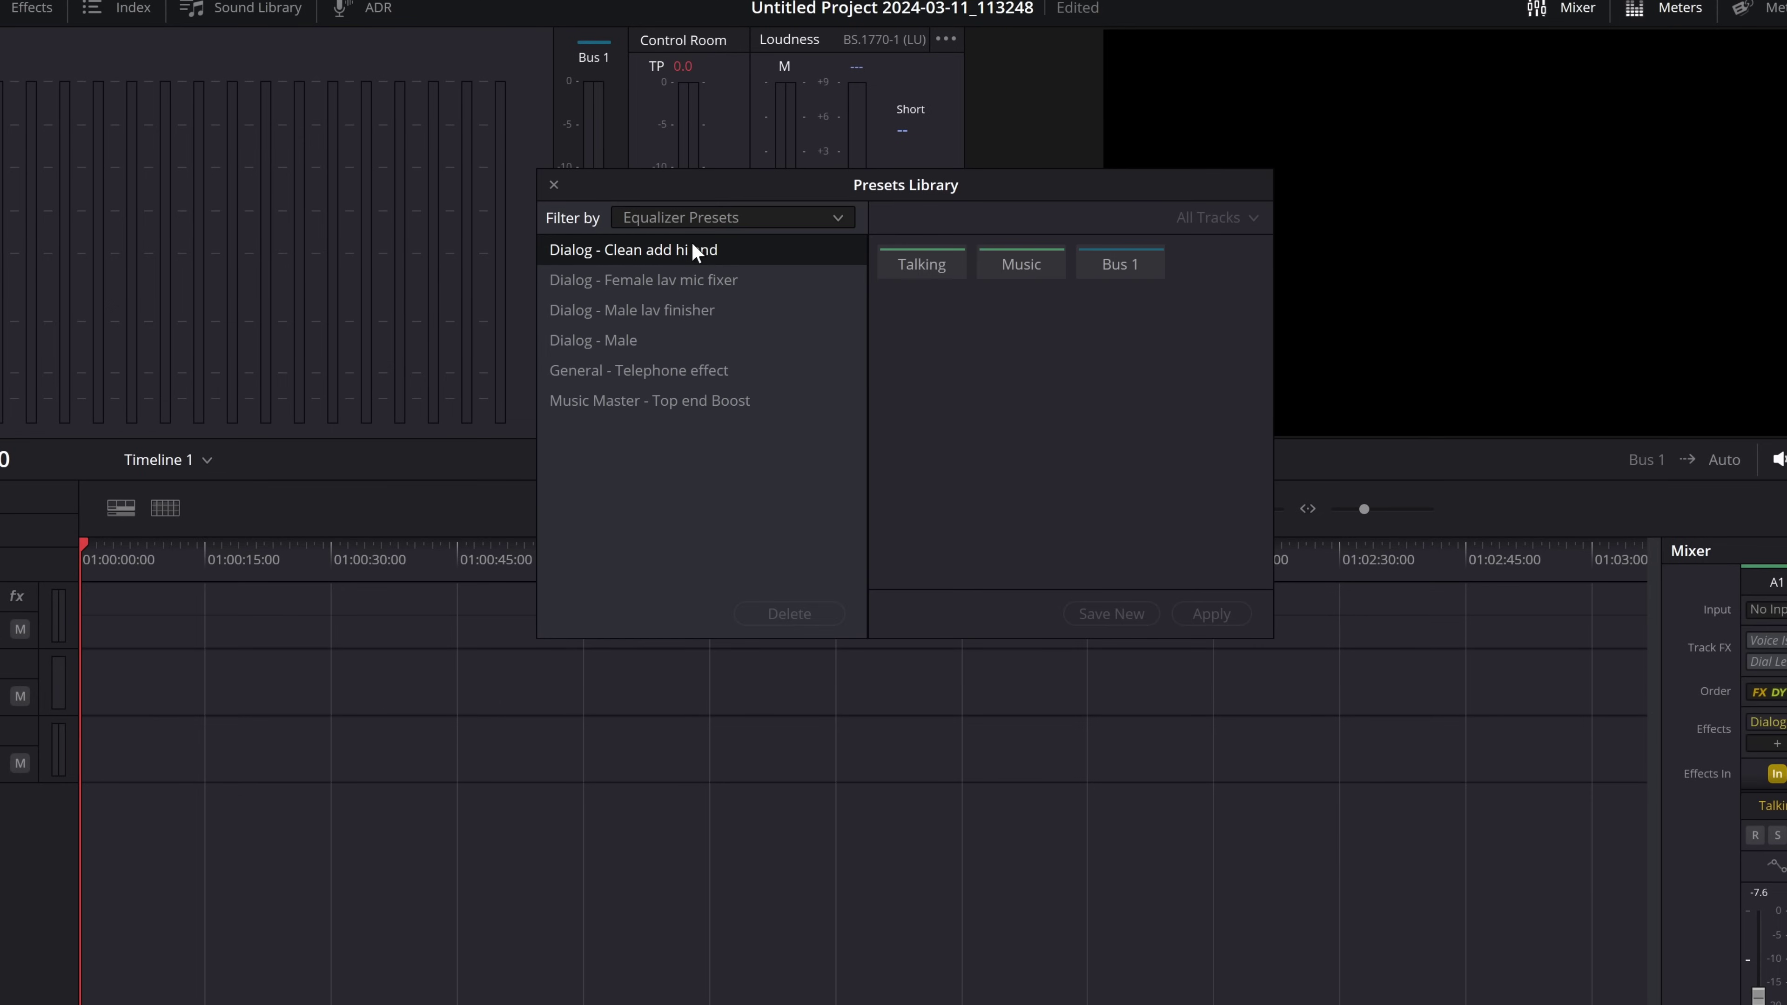
left_click(713, 221)
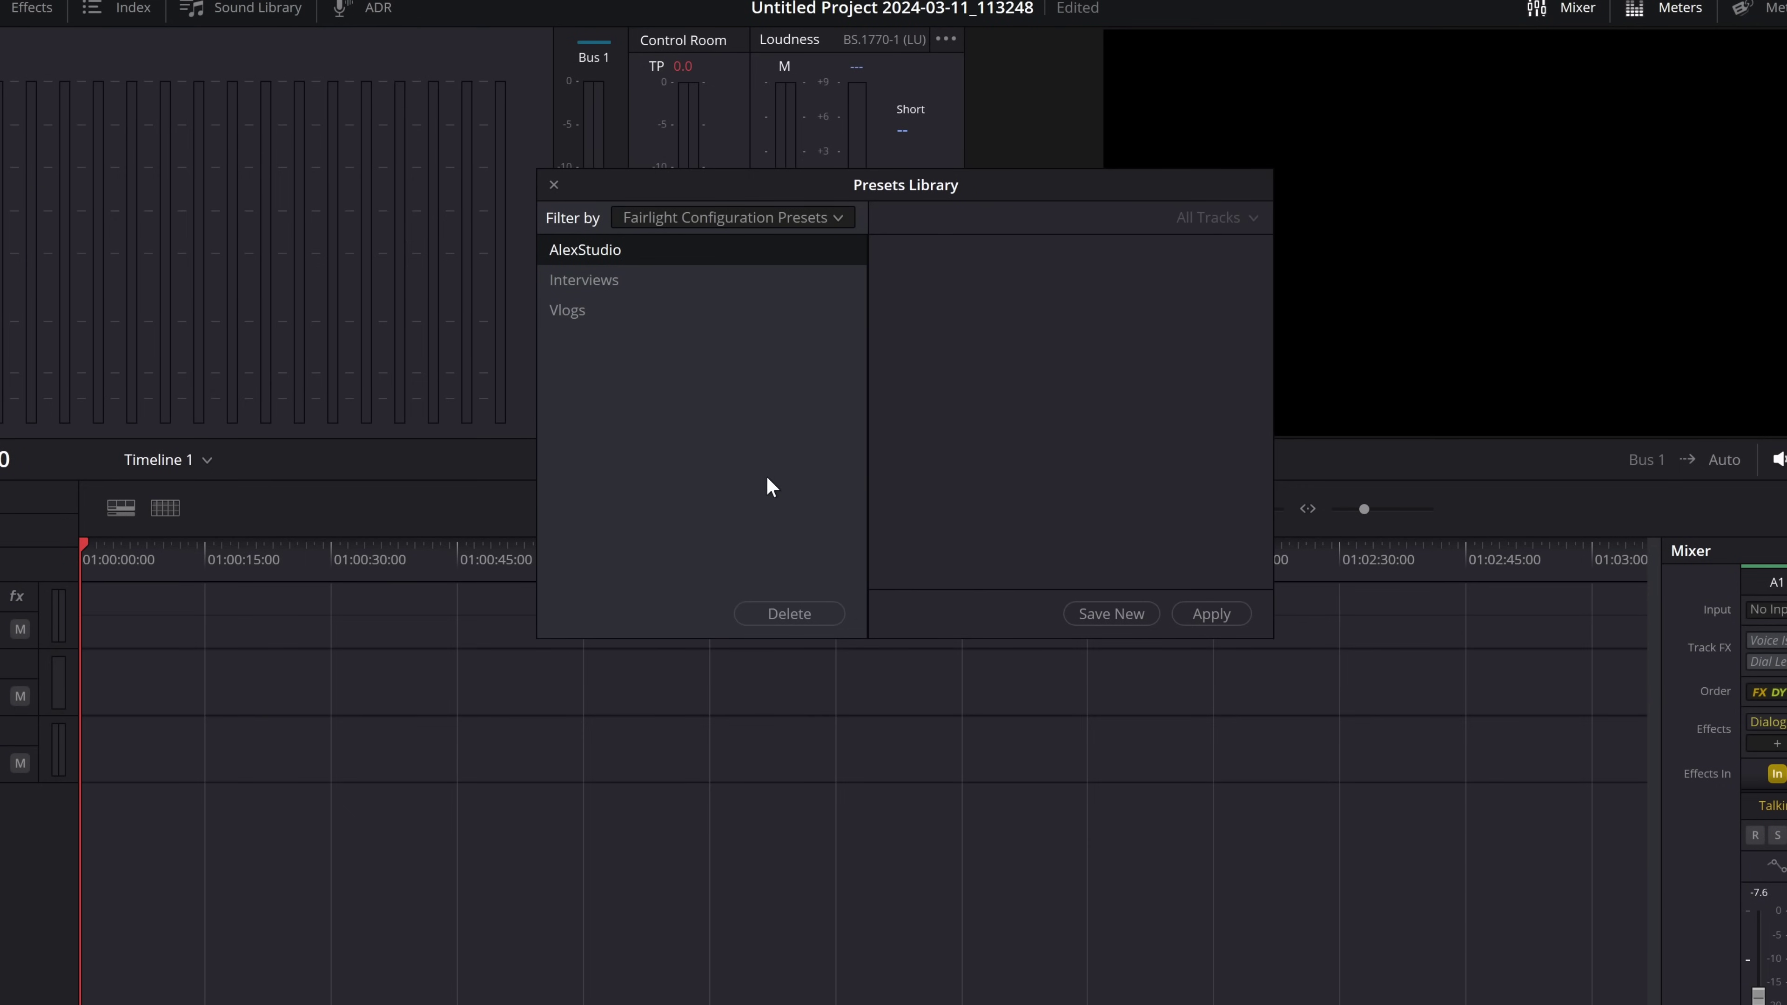
Save the current setup as a new Fairlight configuration preset named Demo
left_click(1112, 614)
left_click(1075, 646)
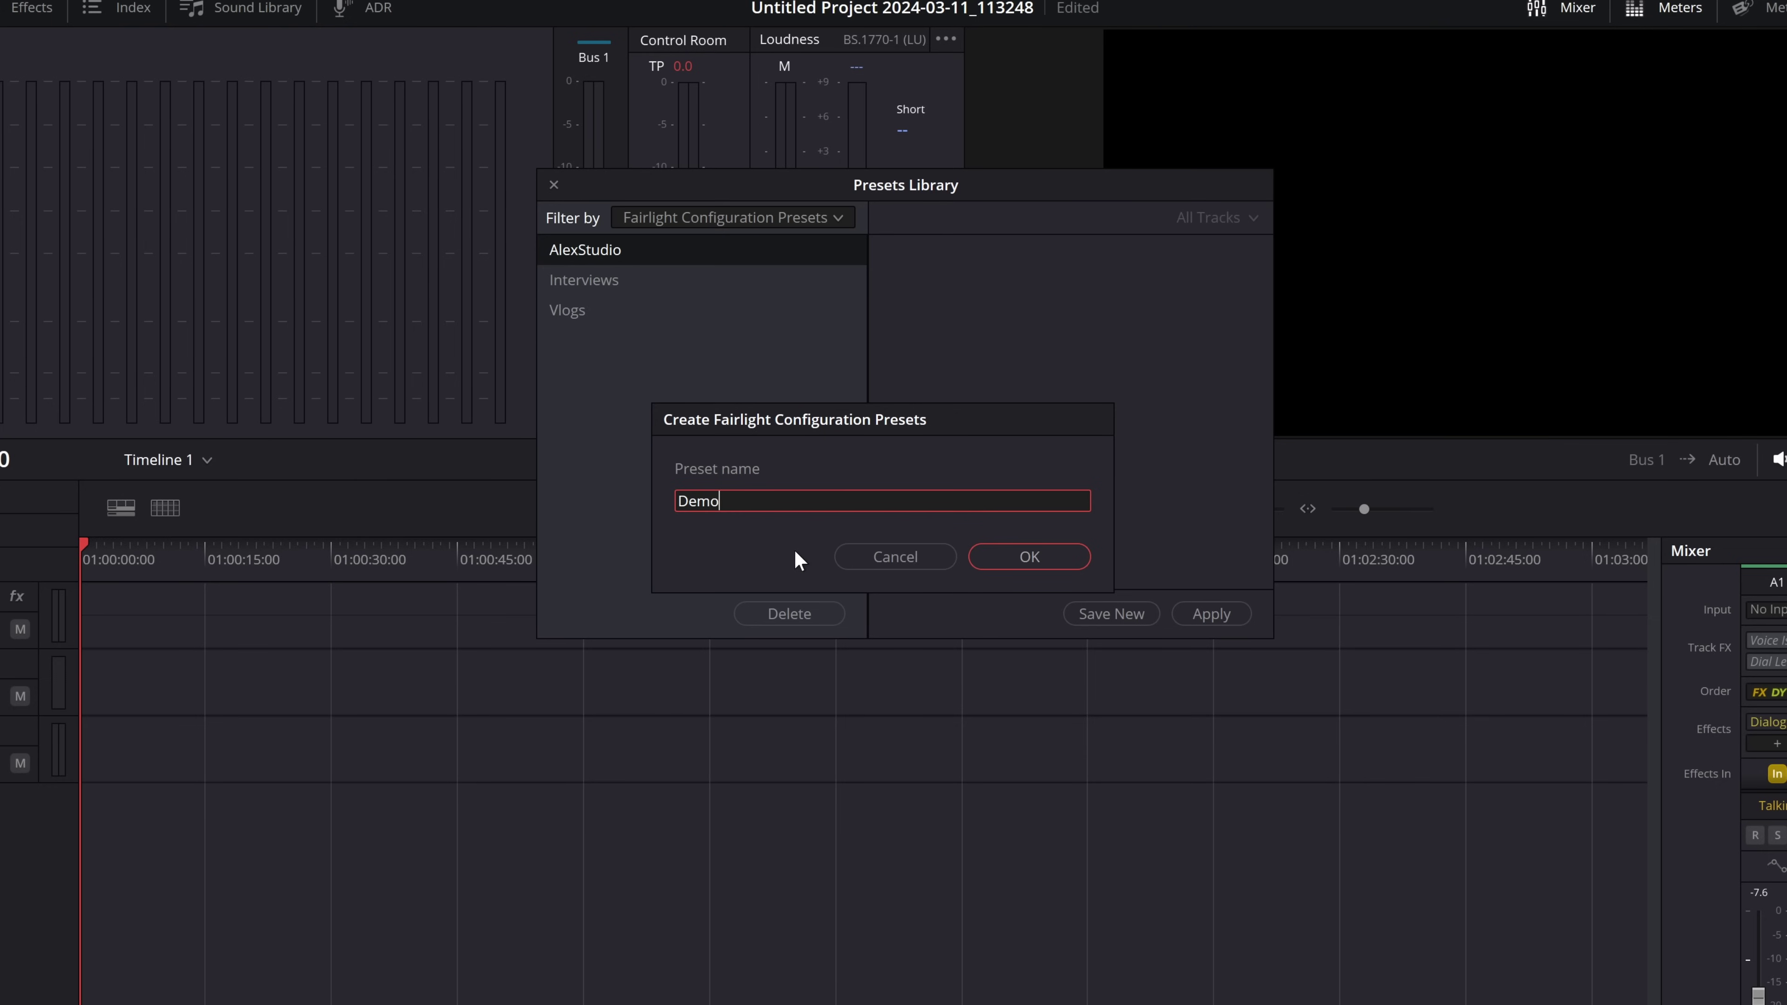
left_click(1028, 557)
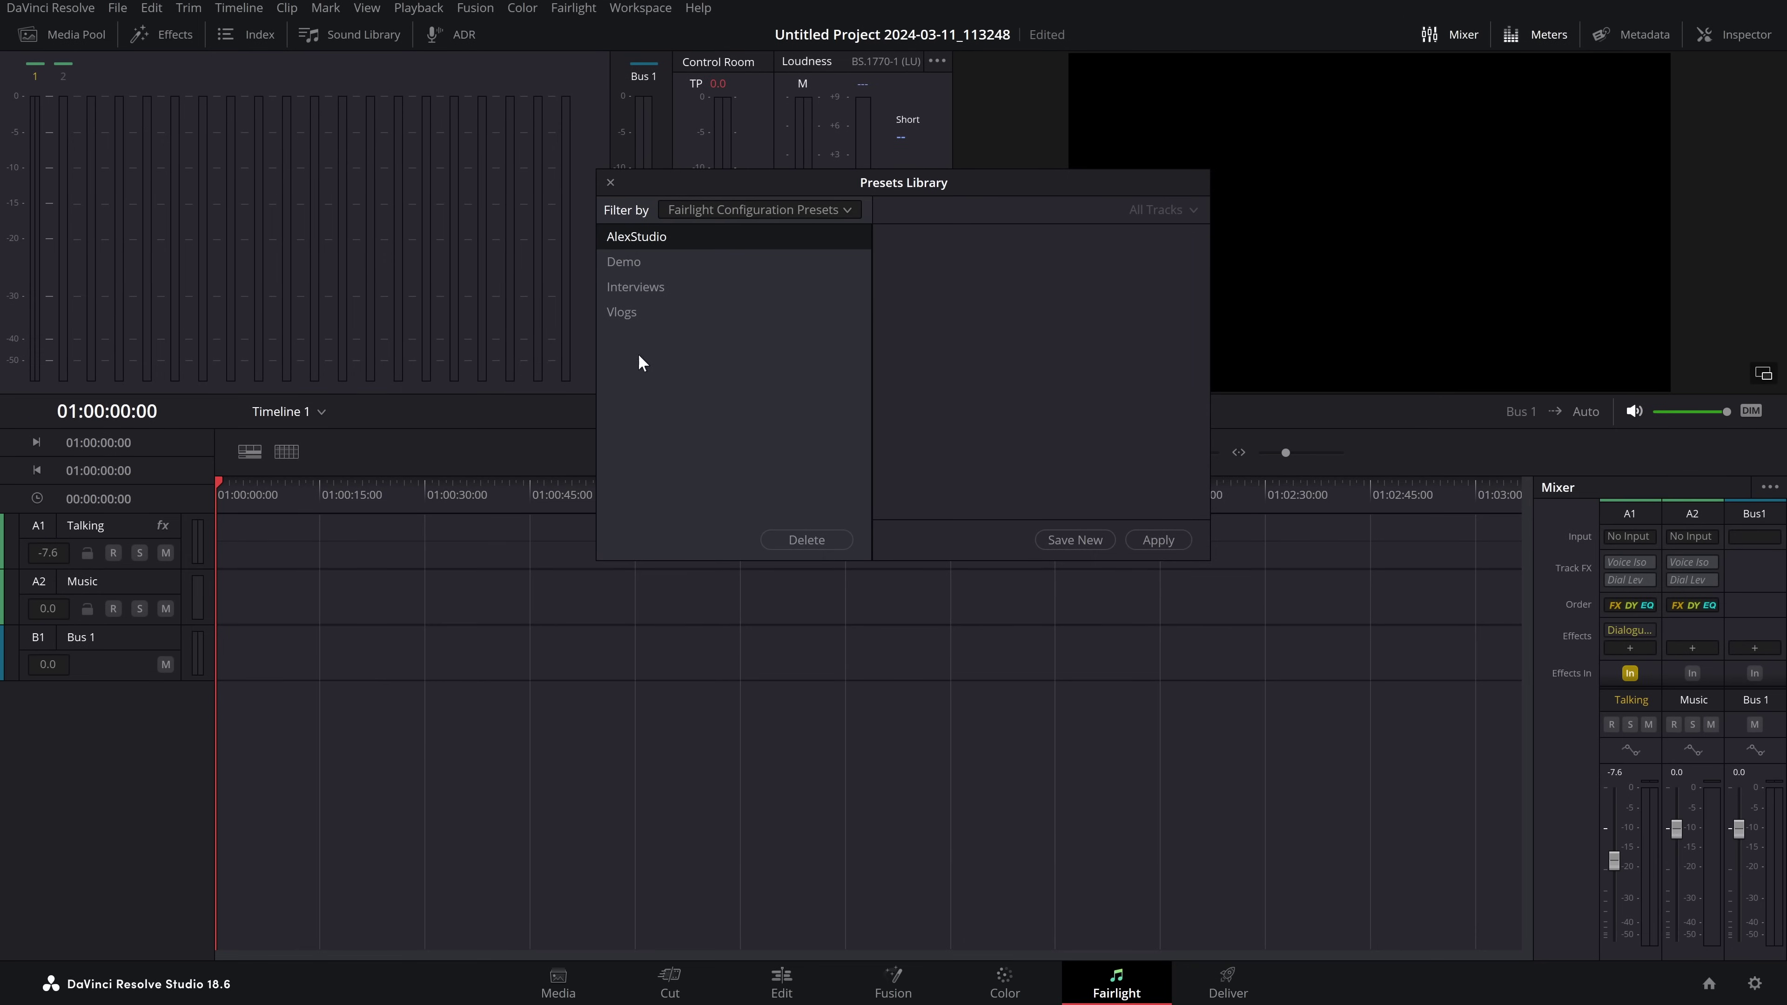
key("Escape")
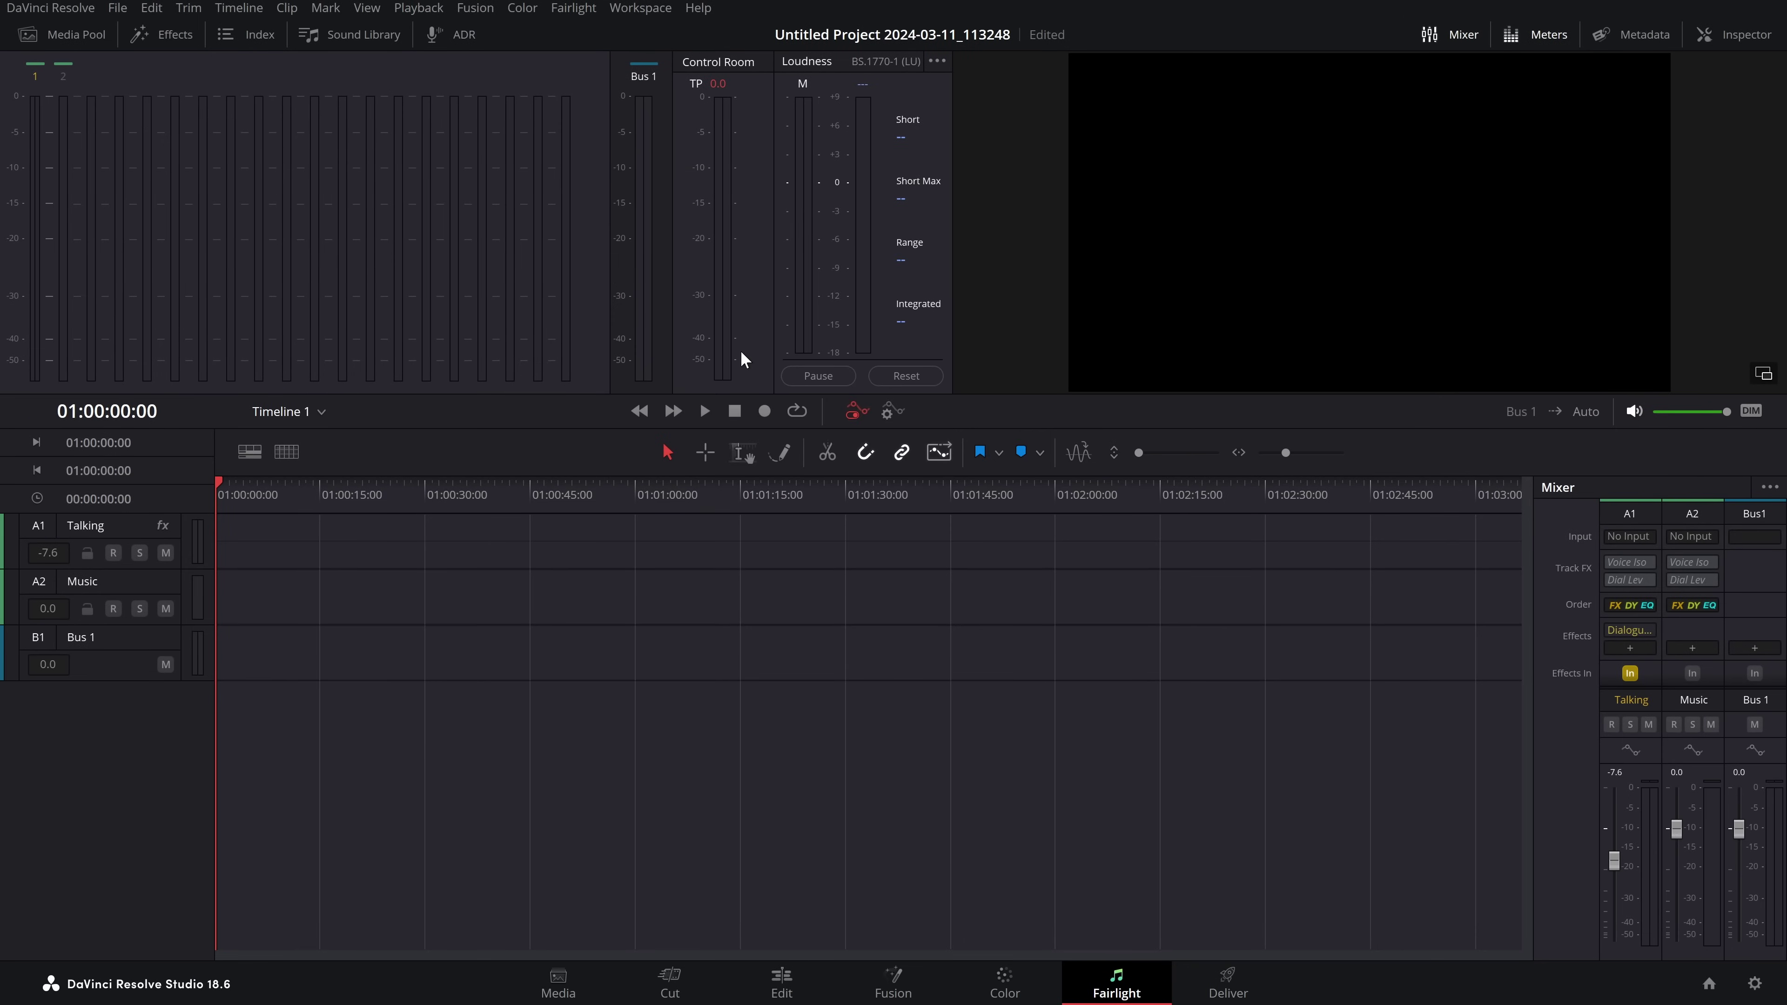
left_click(782, 982)
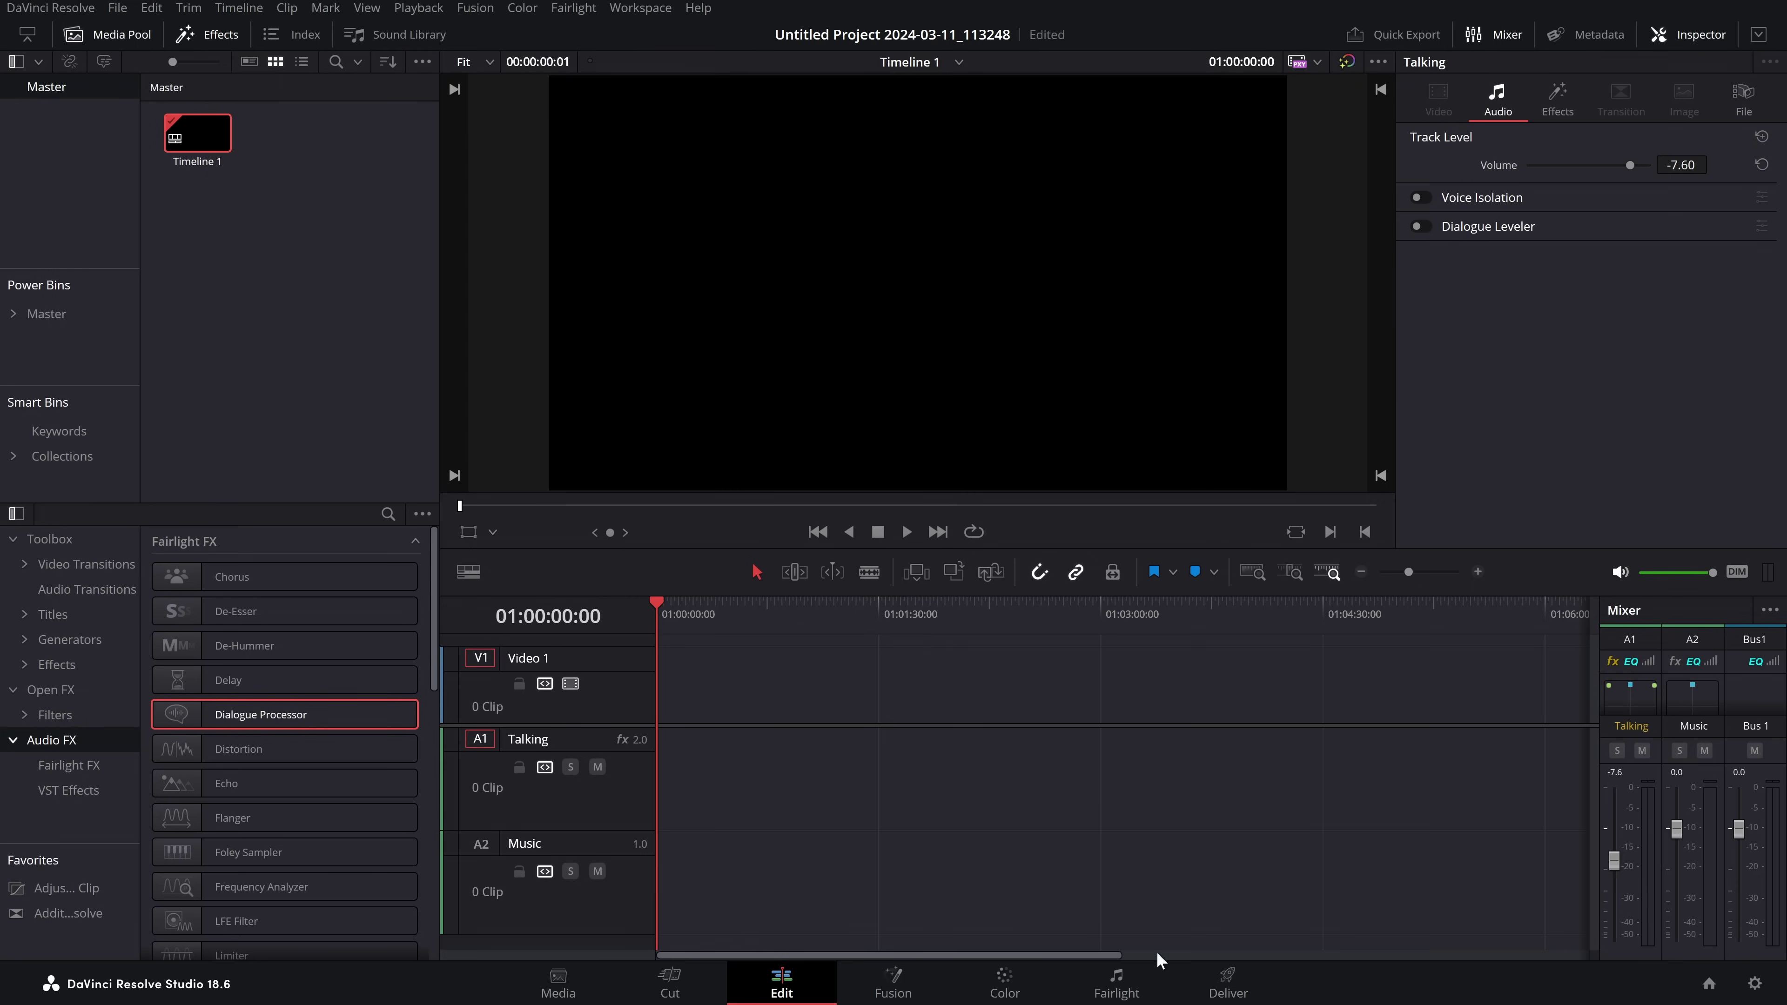
Apply the AlexStudio configuration to the timeline from the Fairlight Presets Library
left_click(1124, 988)
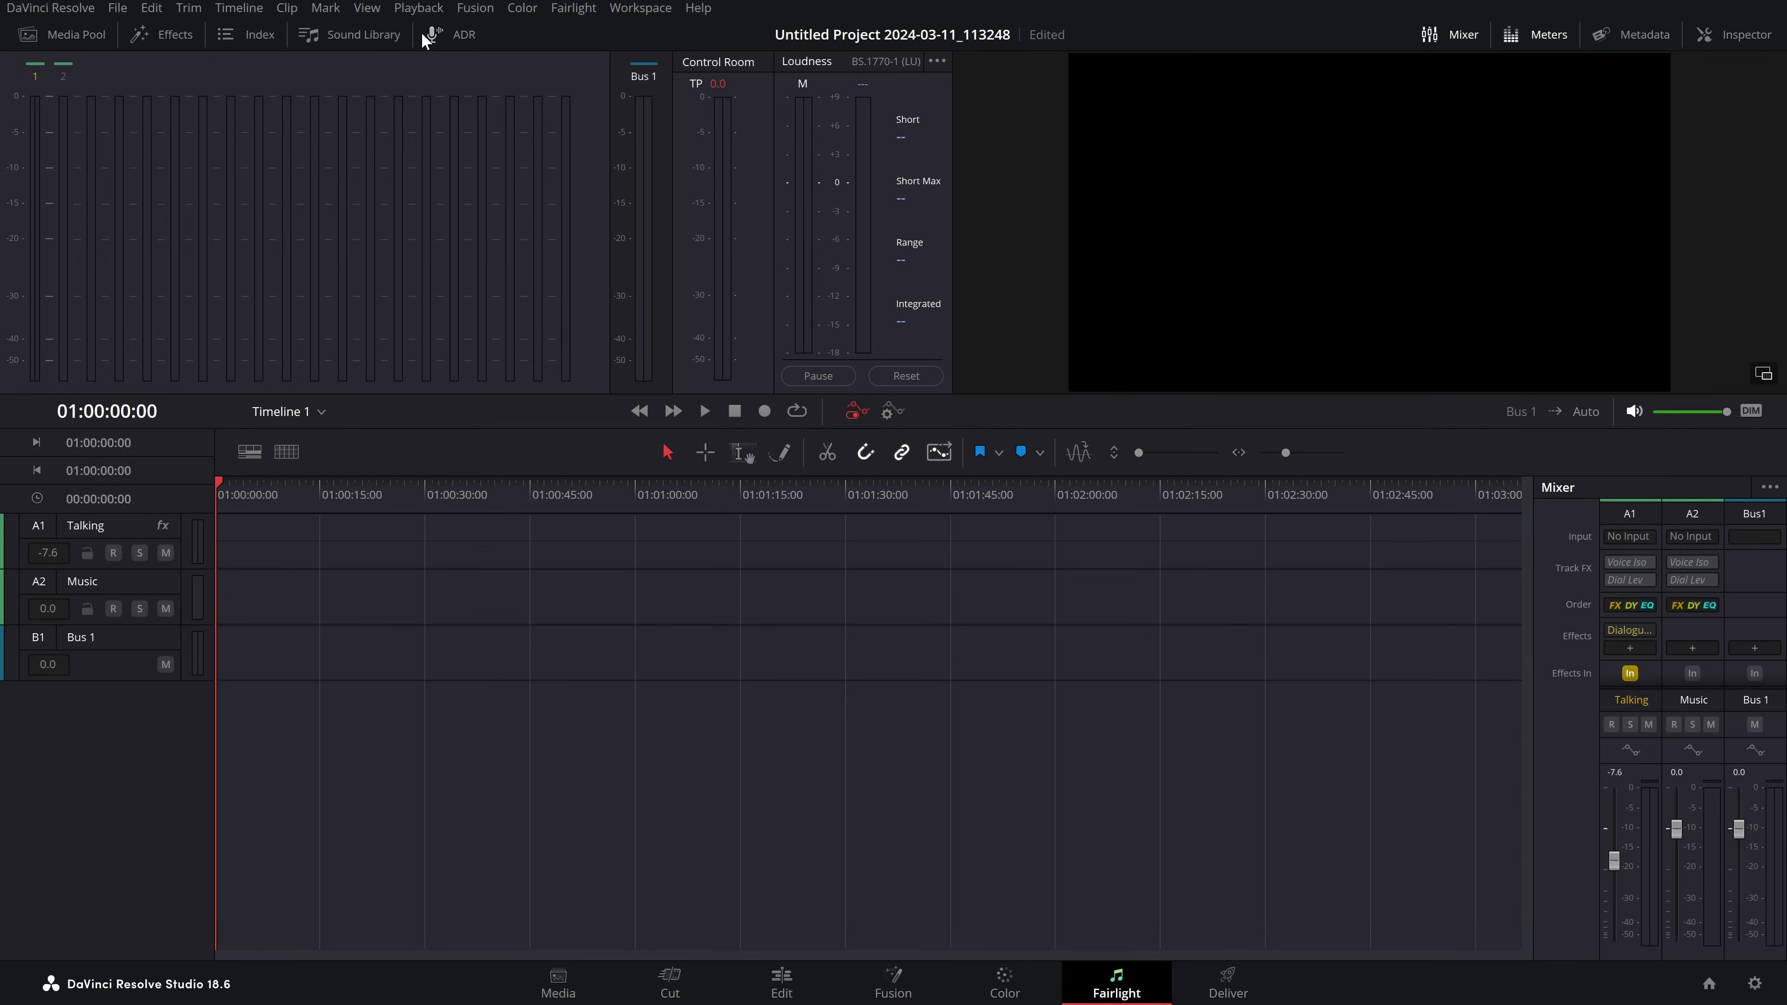
left_click(566, 8)
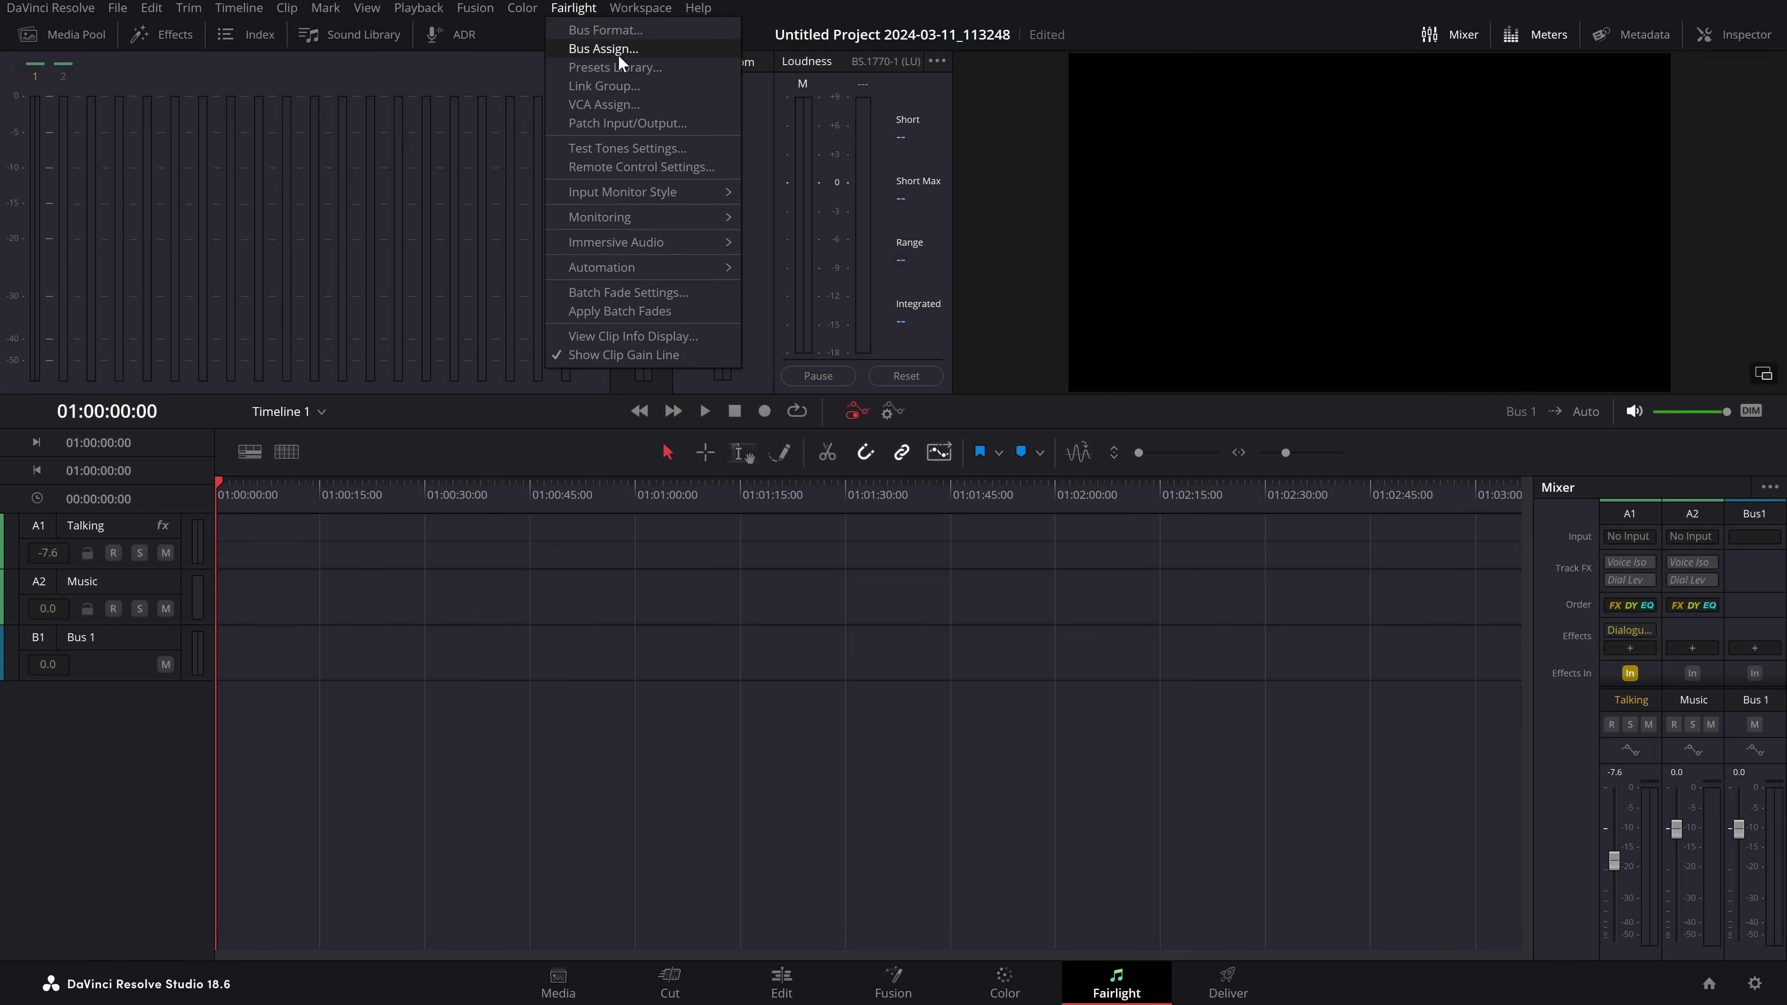
left_click(615, 67)
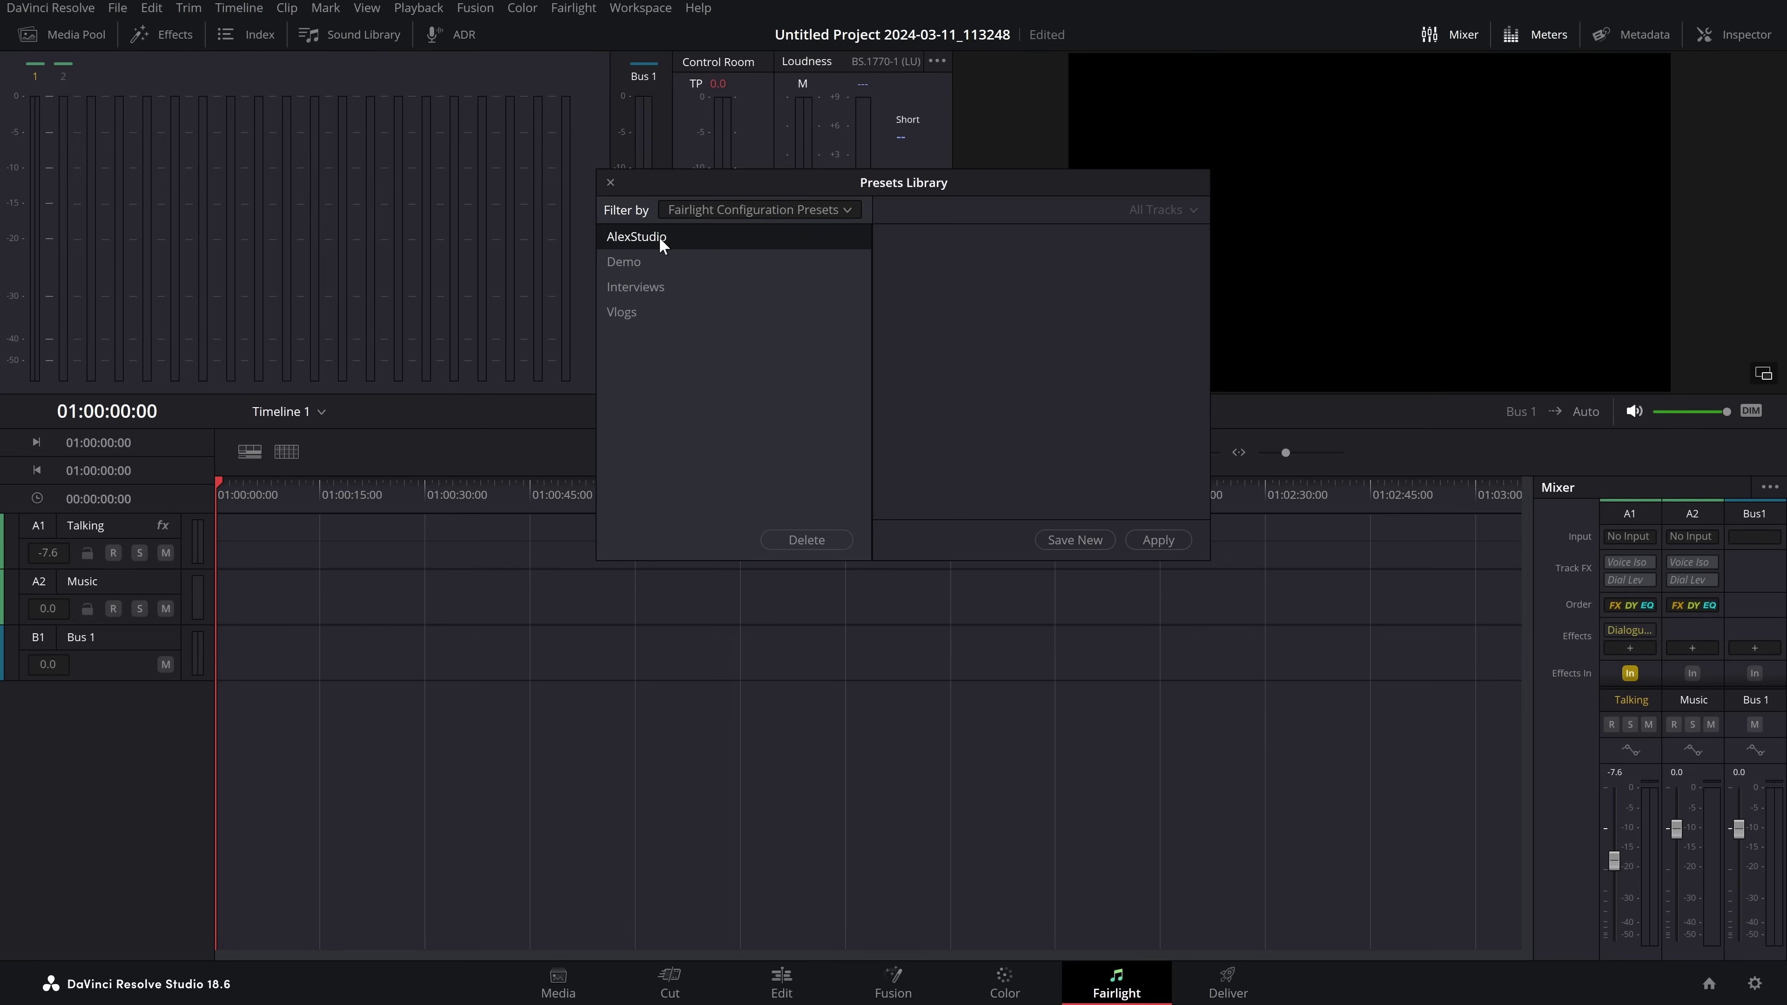
left_click(1159, 539)
left_click(610, 182)
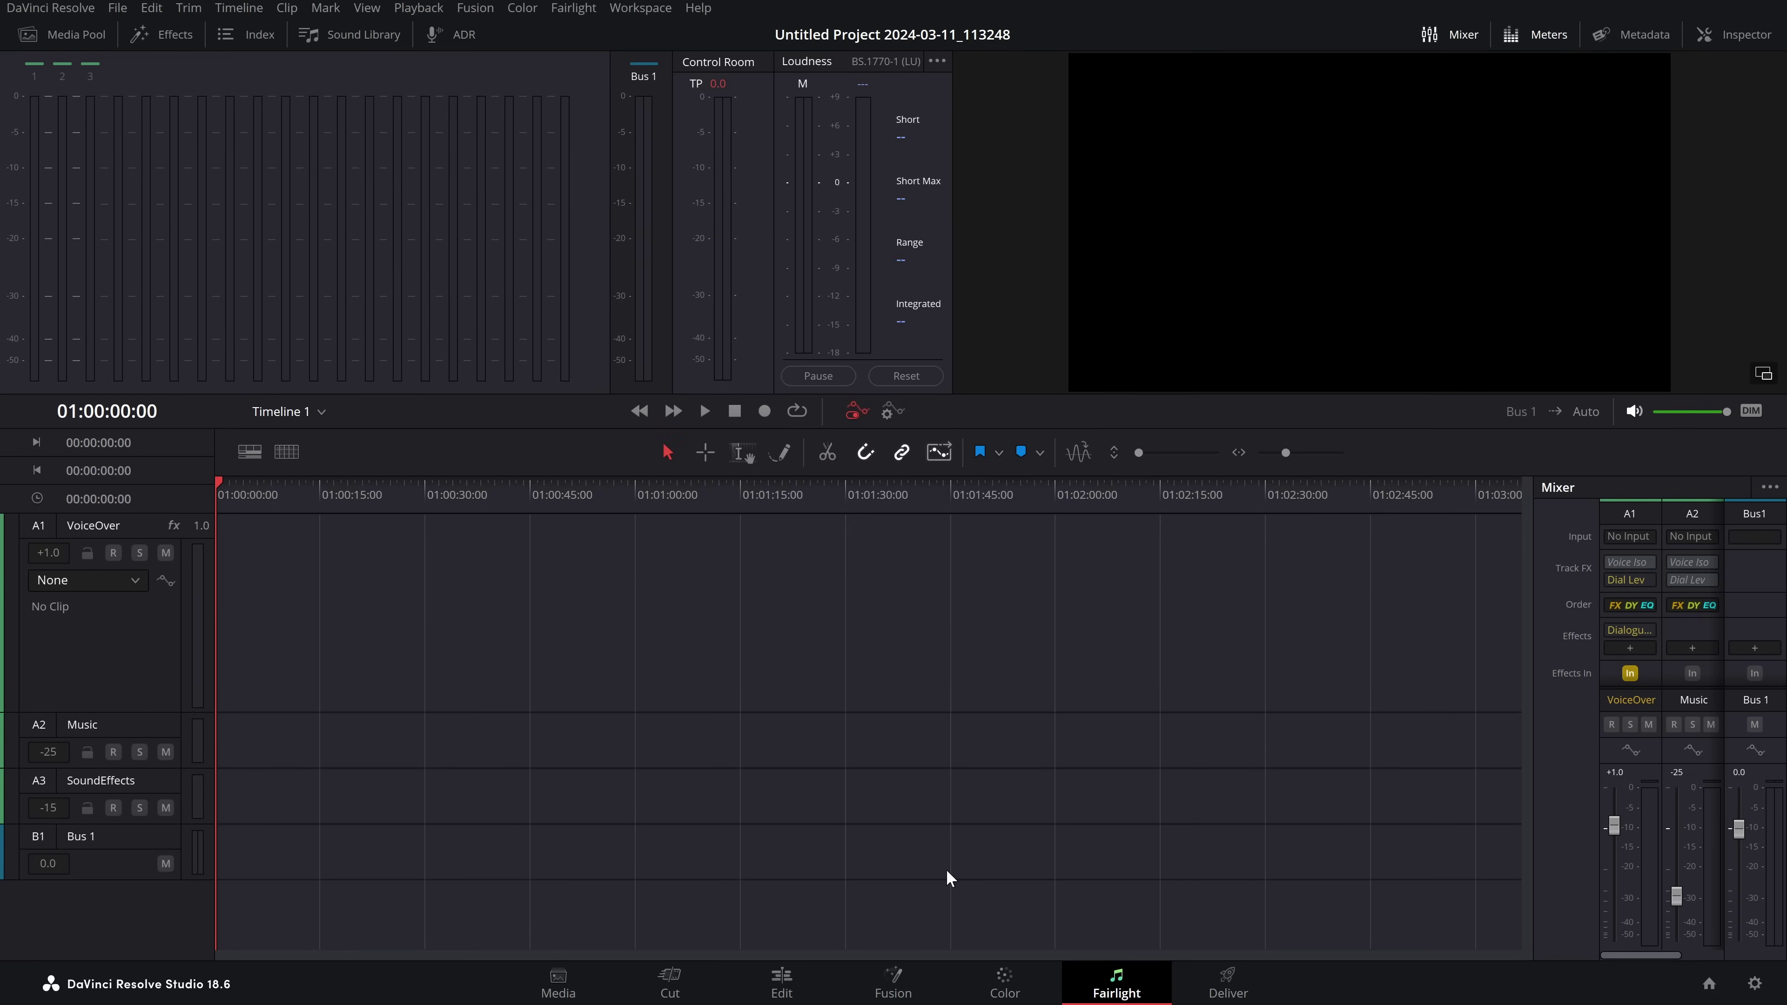
On the Edit page, check the VoiceOver track's Dialogue Processor settings in the Inspector
key("shift+4")
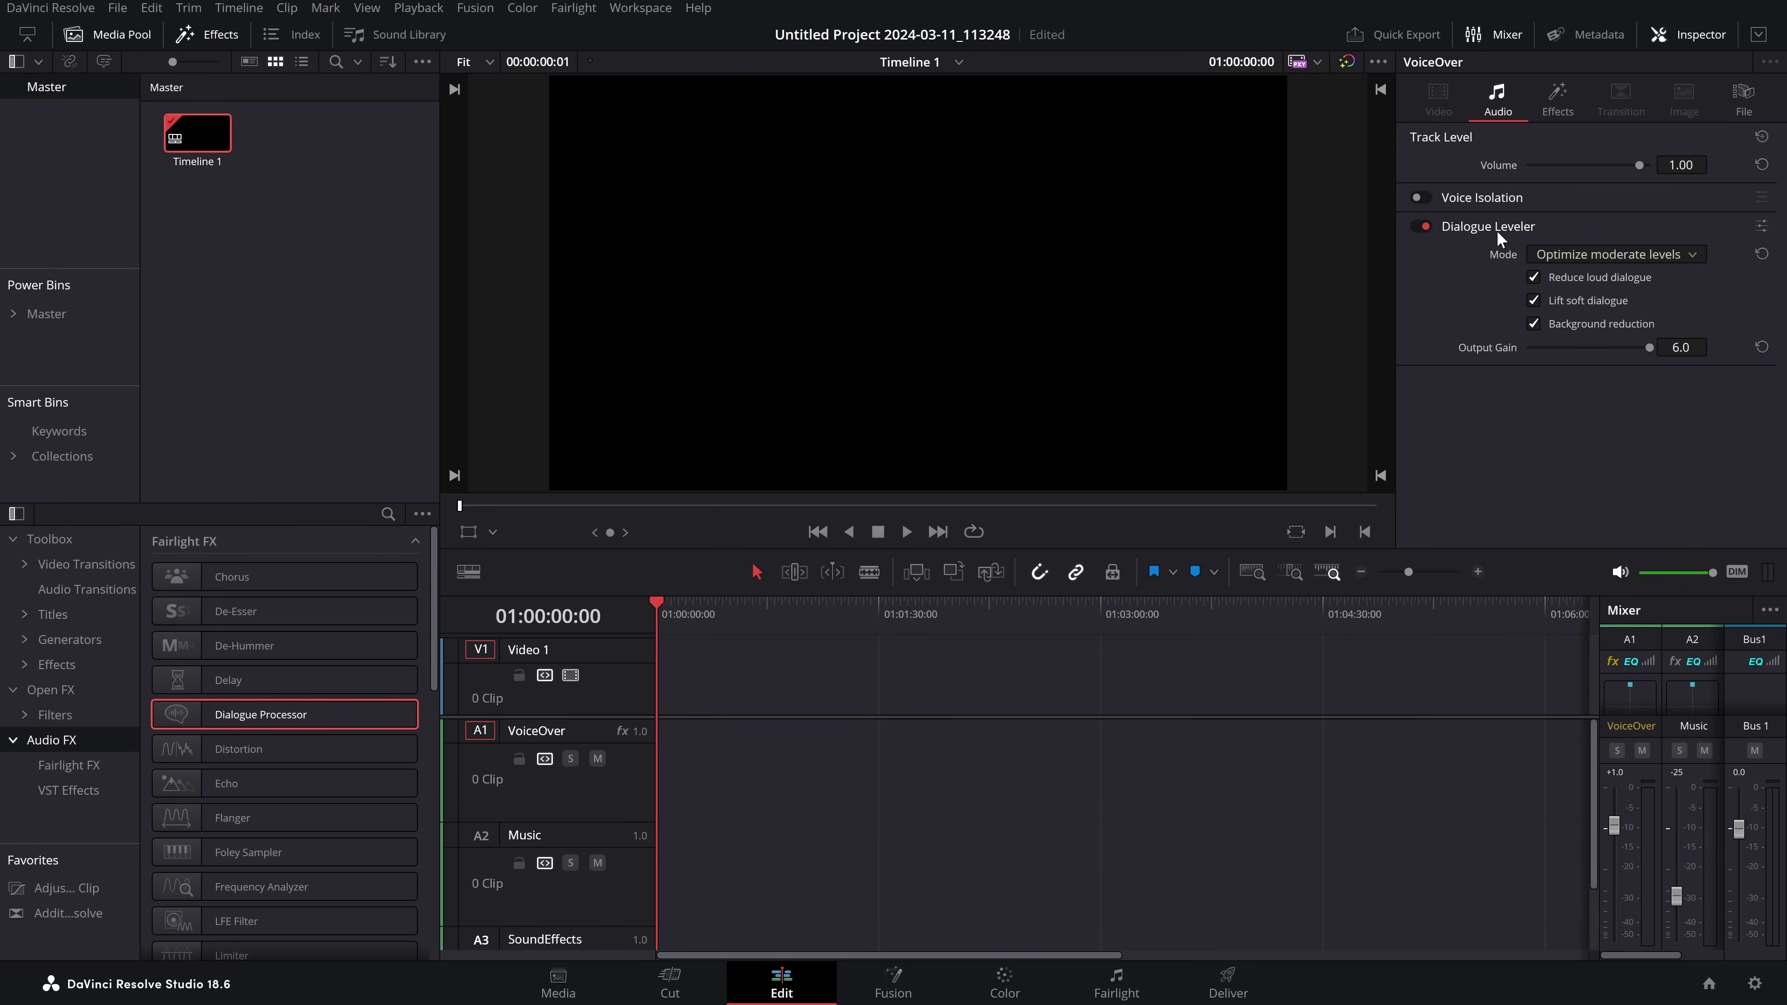
left_click(1561, 104)
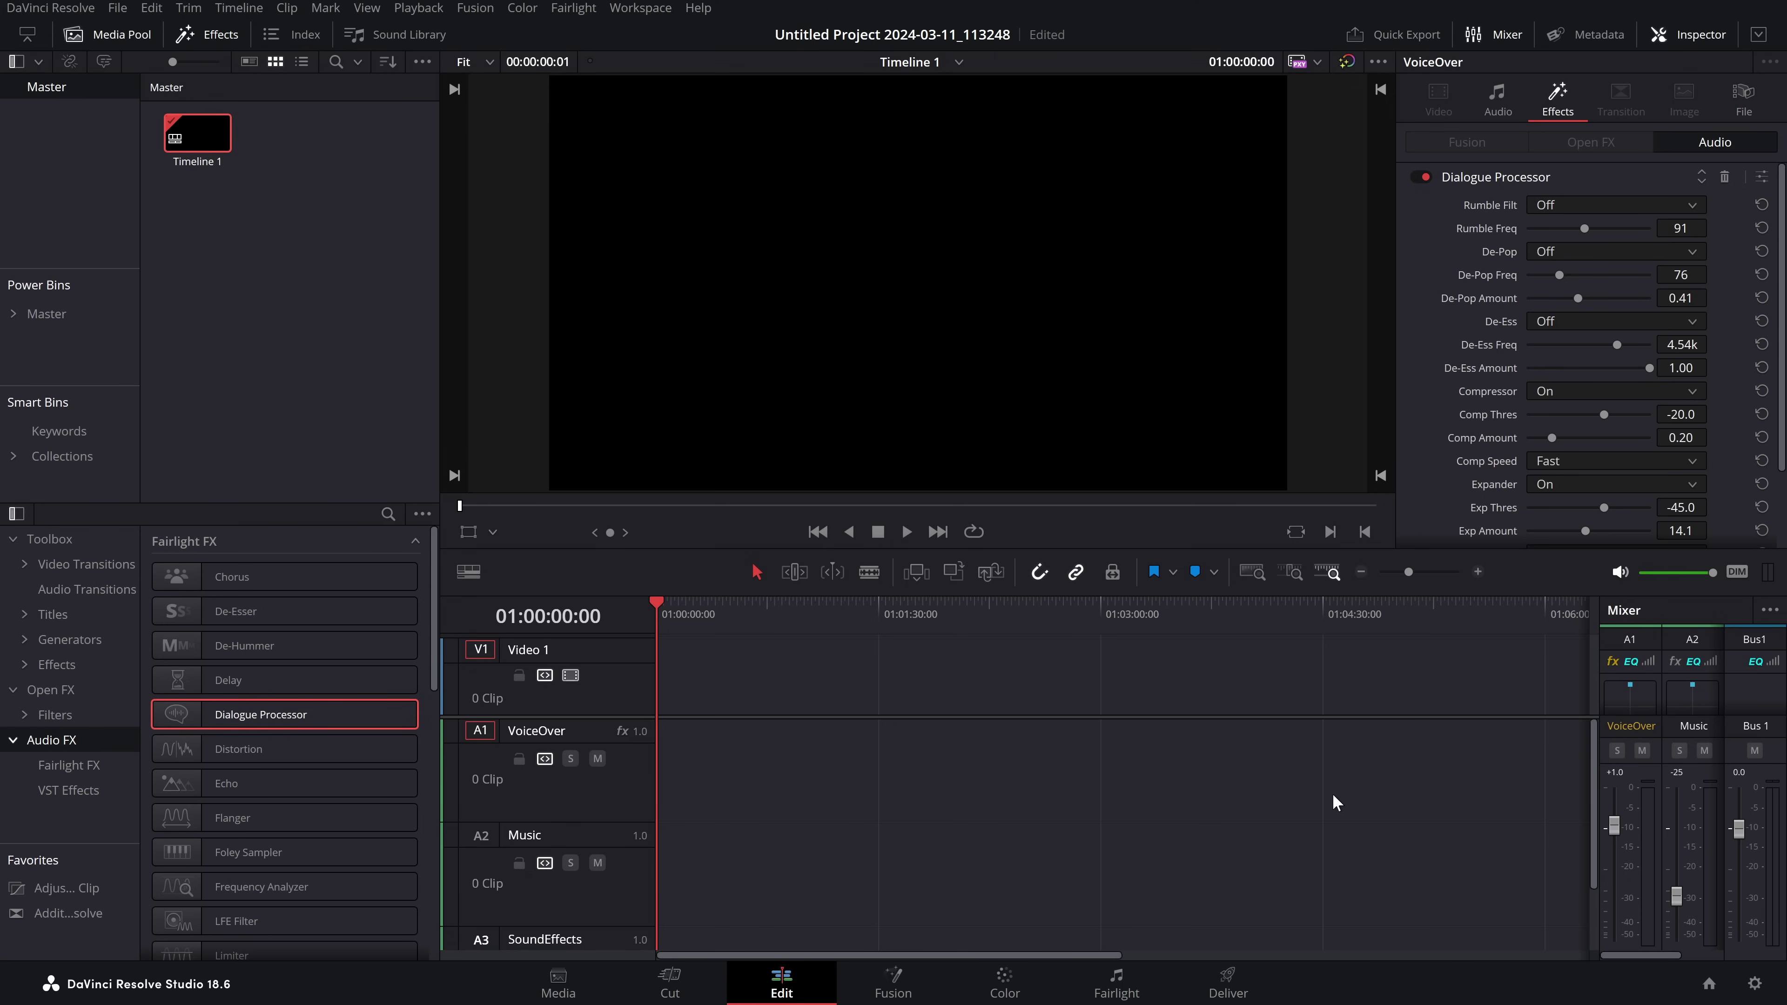
left_click(1317, 800)
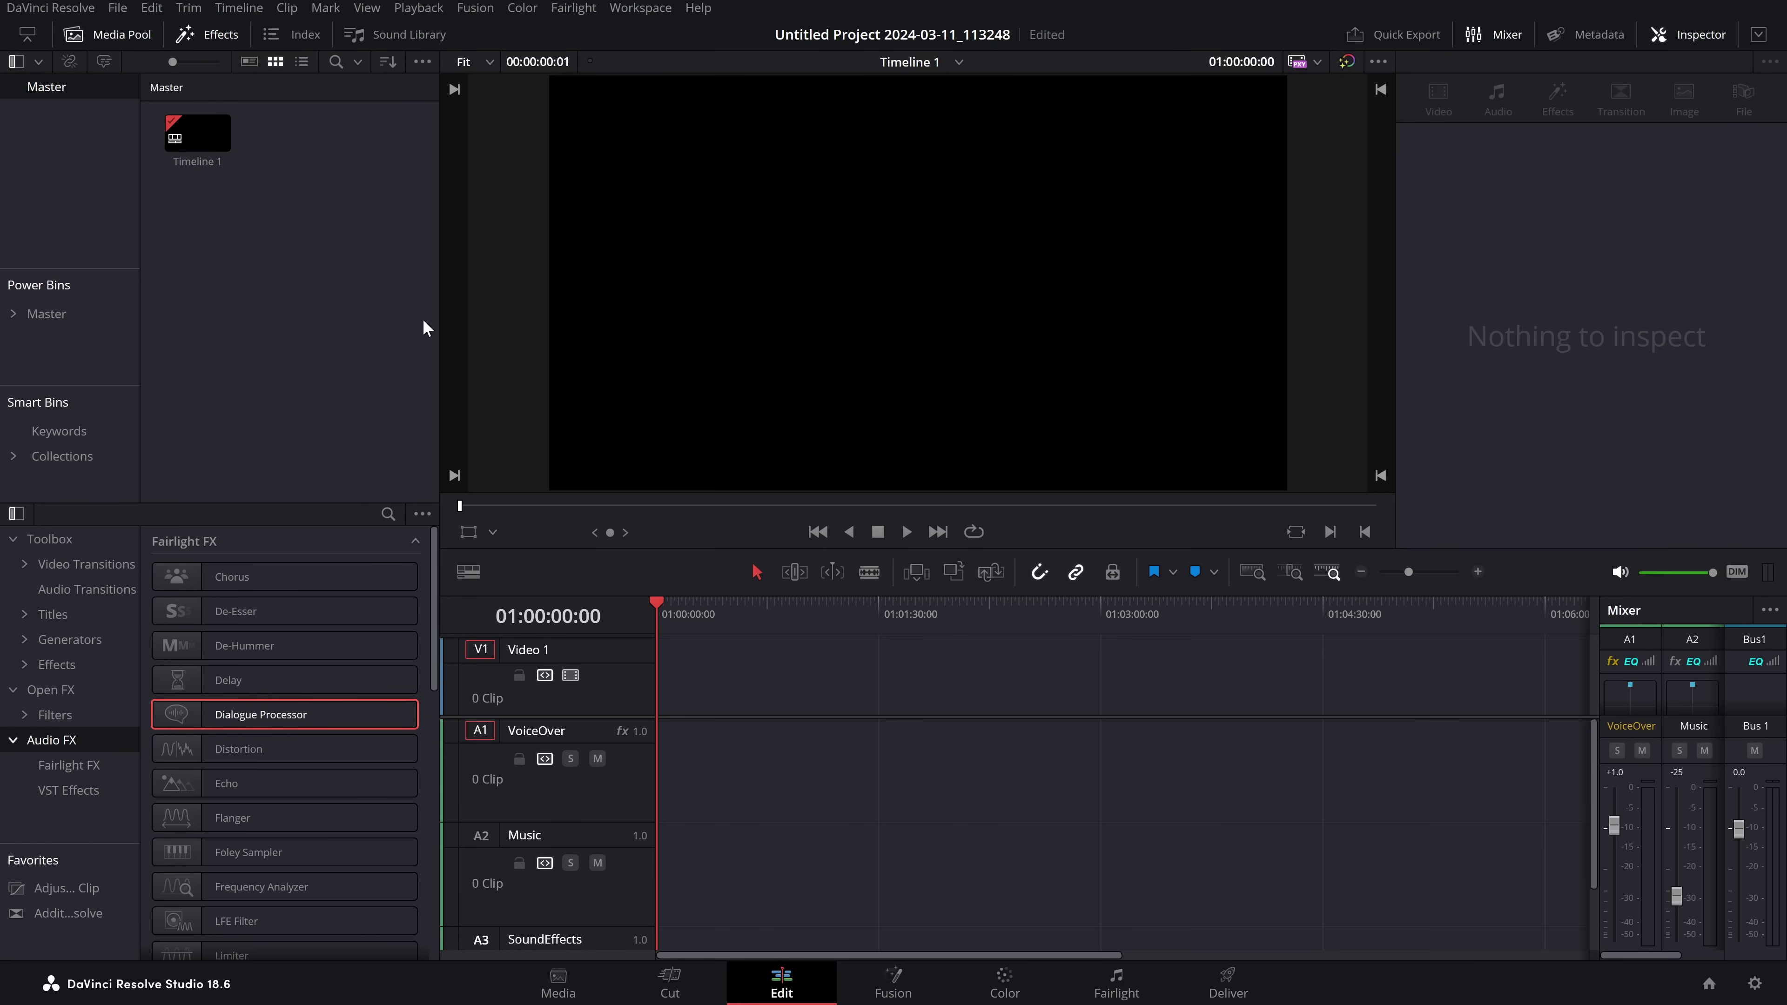
Create Timeline 2 using the Demo Fairlight preset, giving Talking and Music audio tracks
right_click(310, 223)
mouse_move(458, 238)
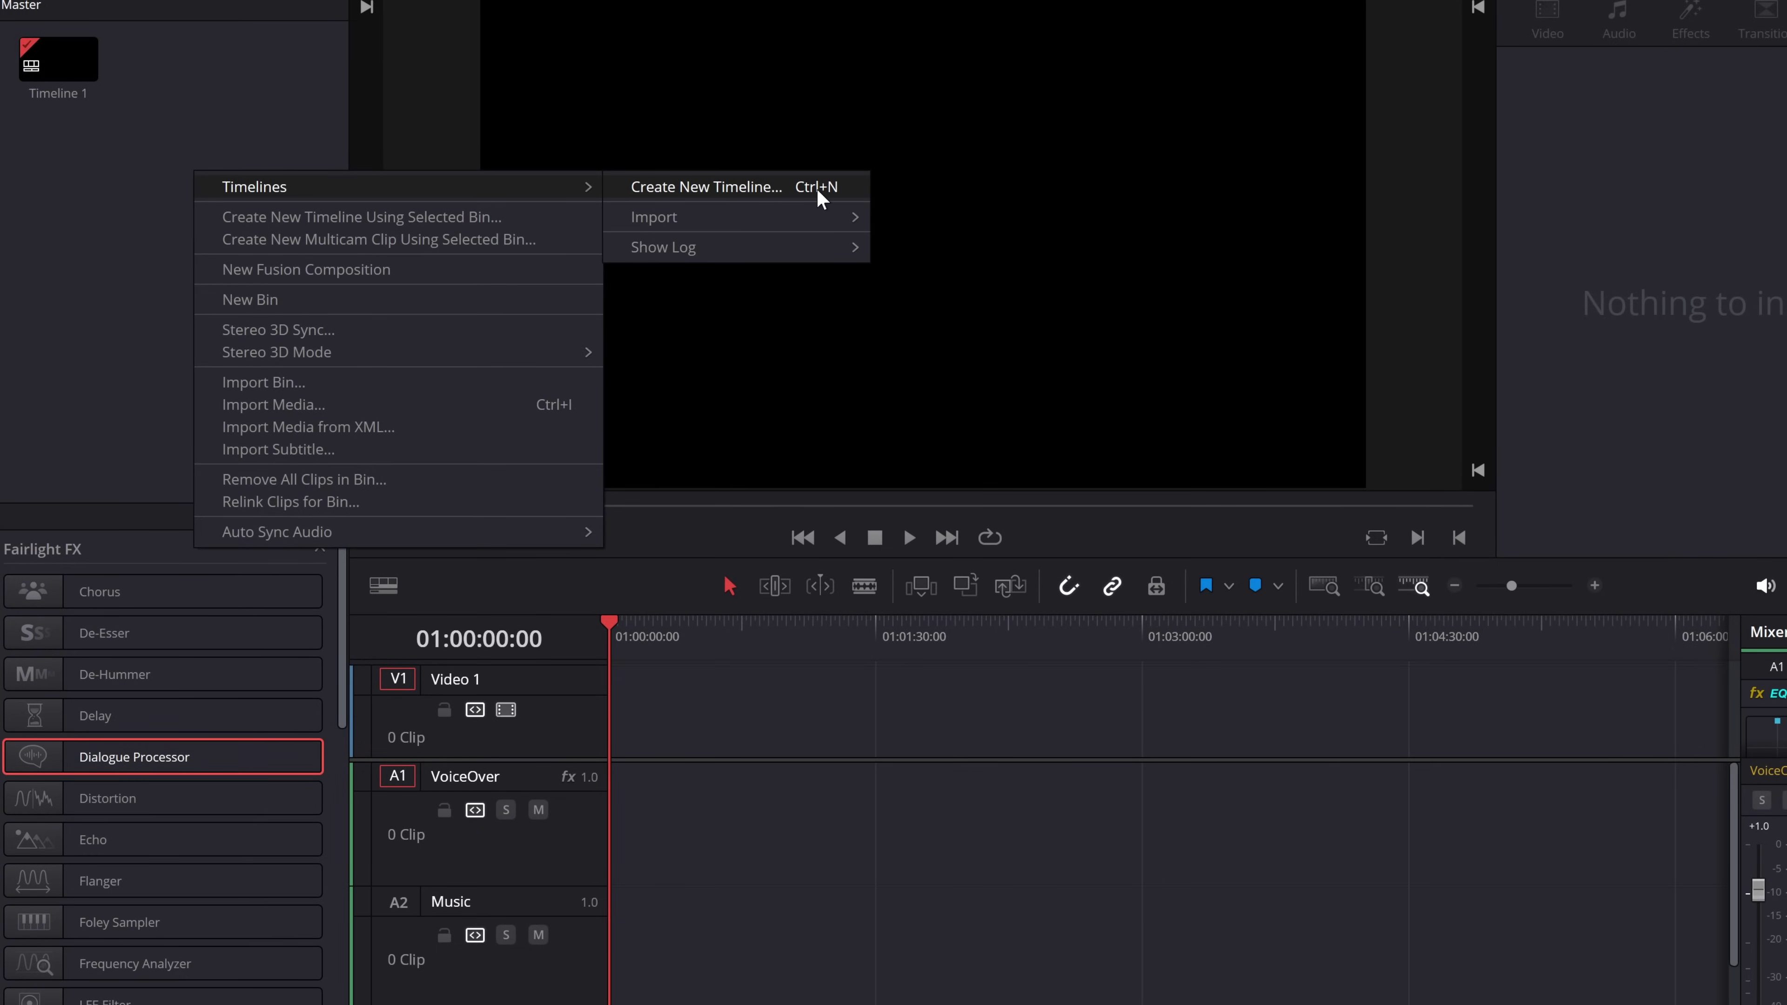
left_click(817, 187)
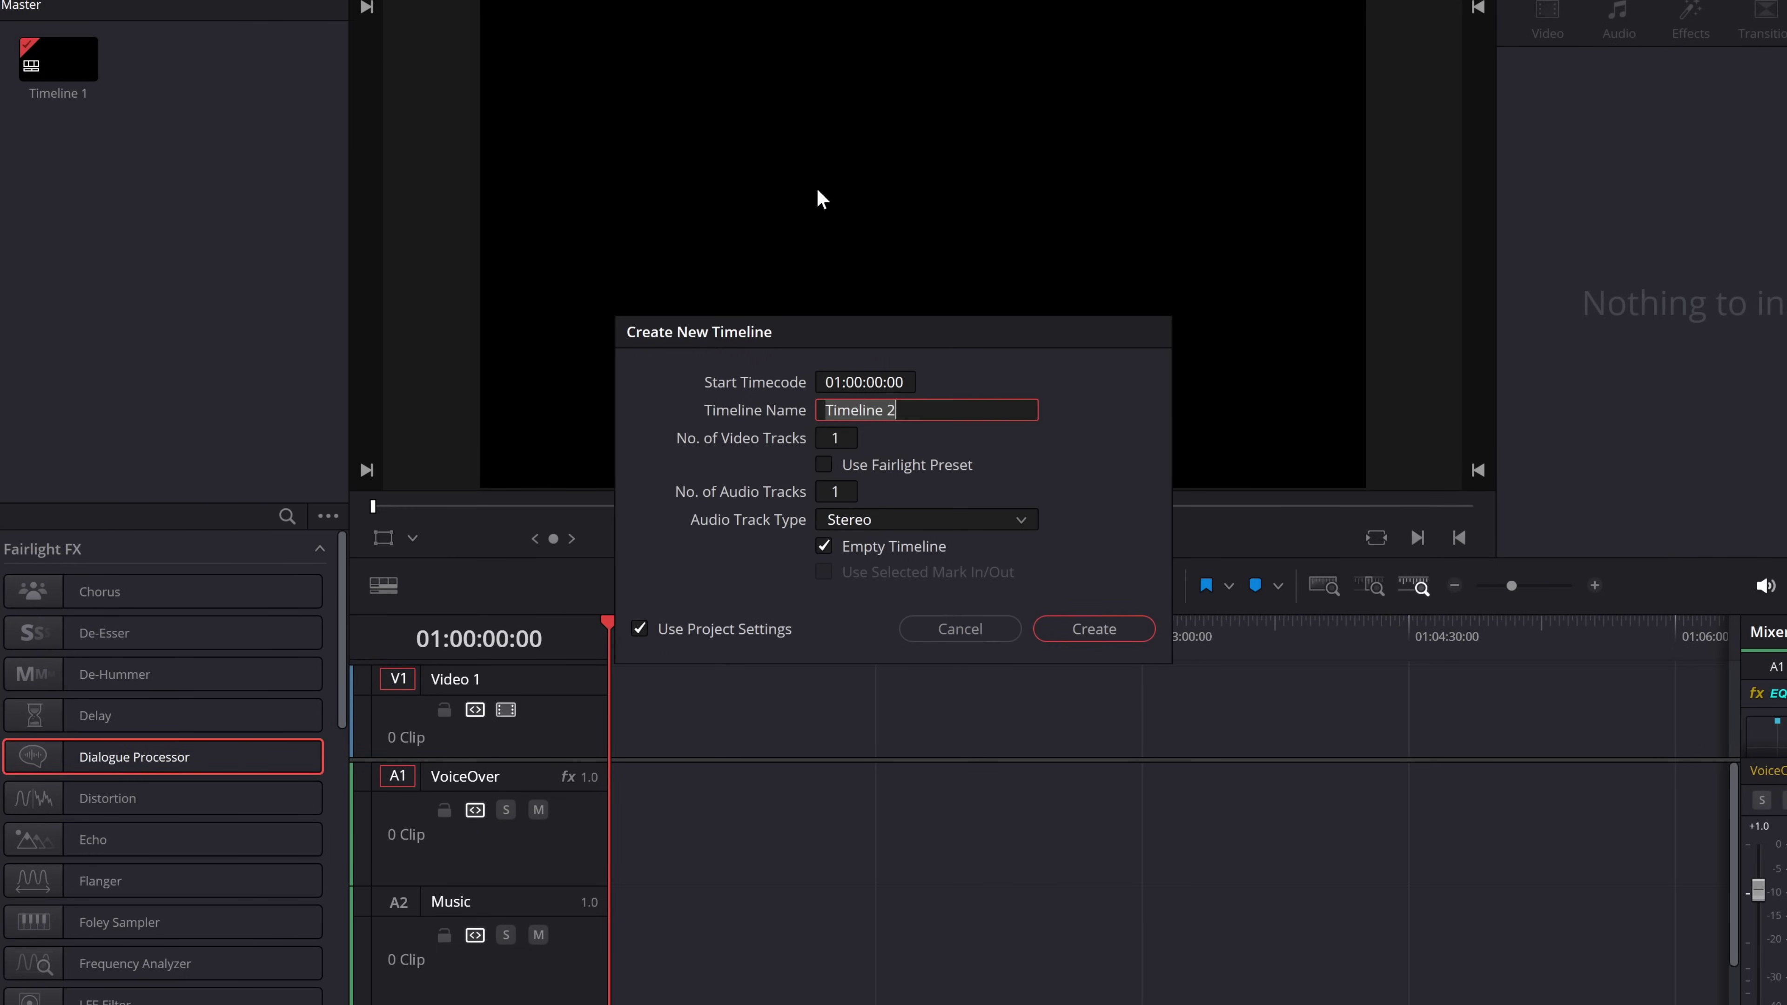
left_click(823, 465)
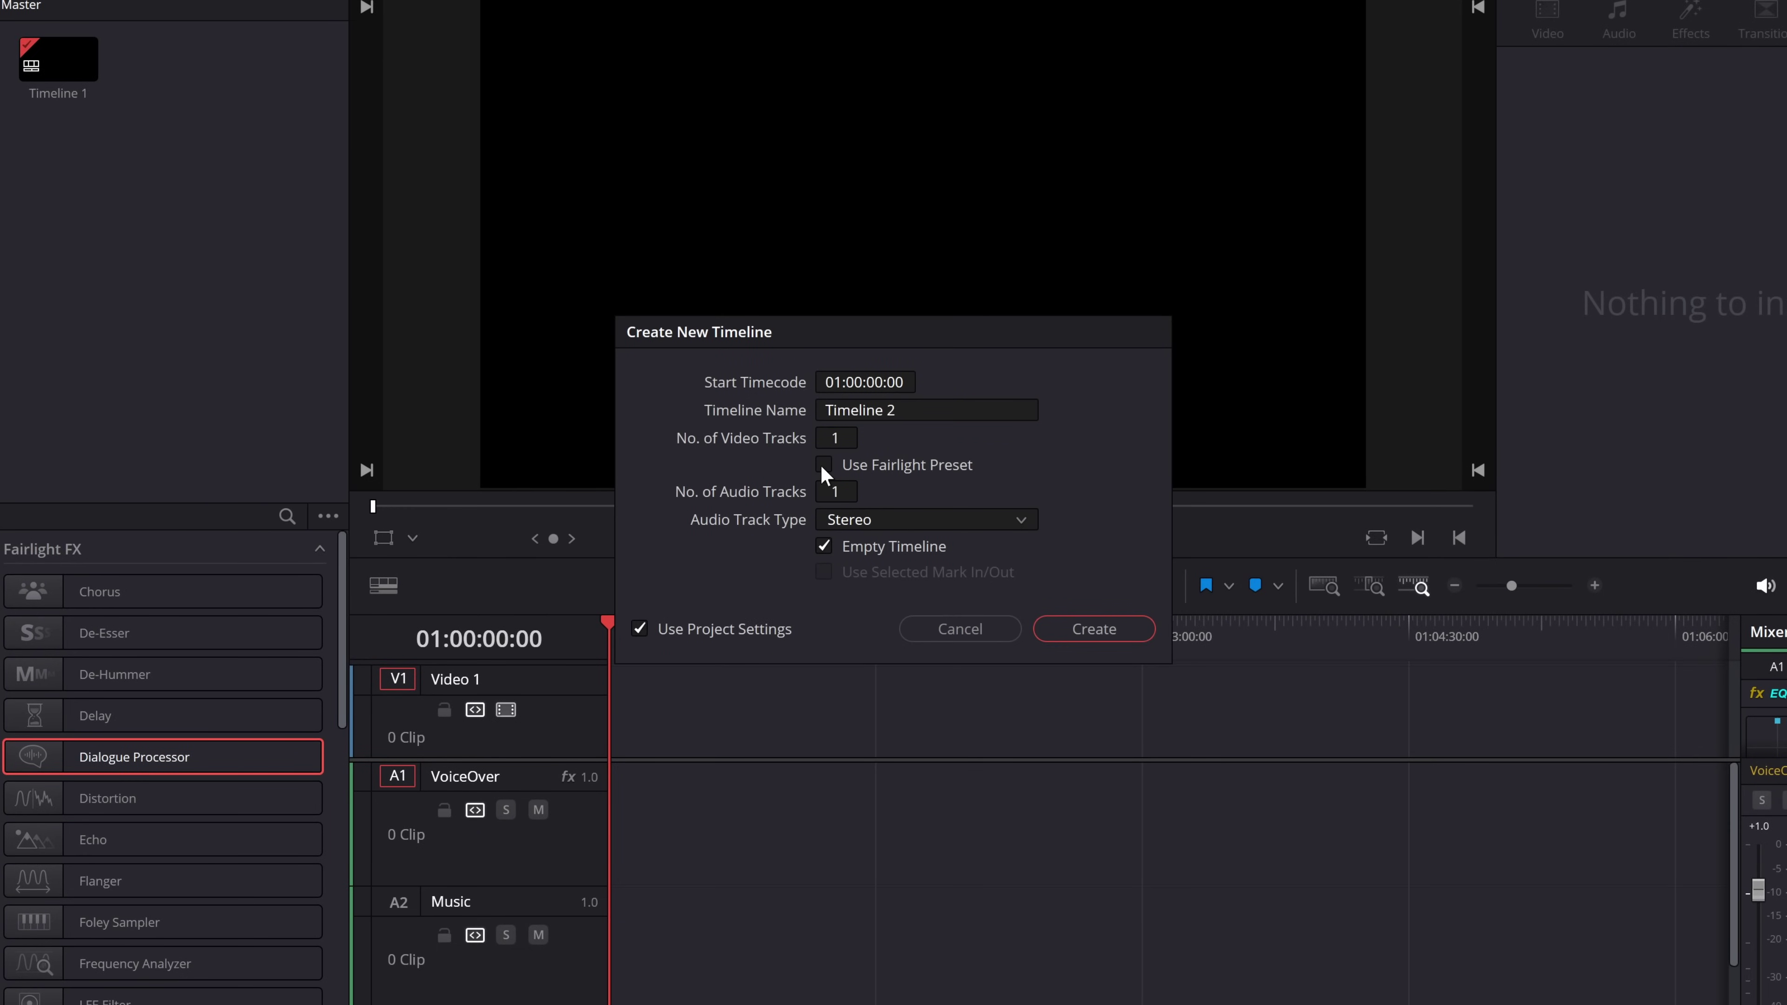
left_click(914, 492)
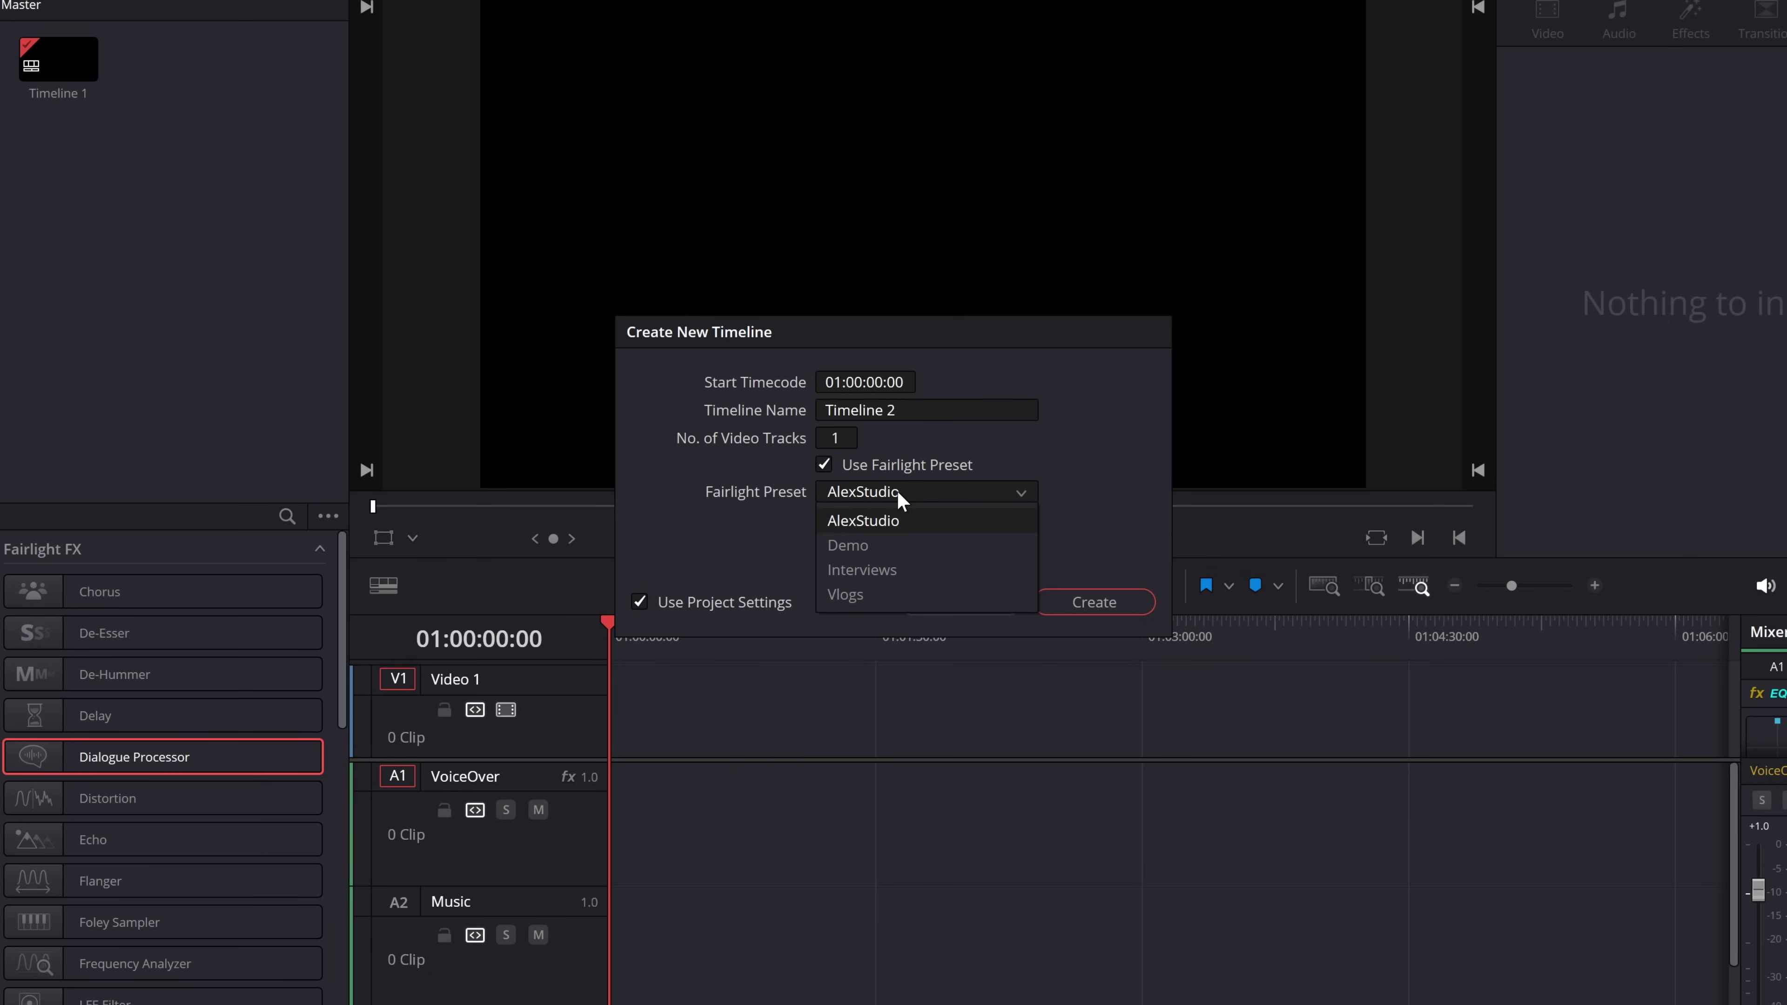
left_click(849, 547)
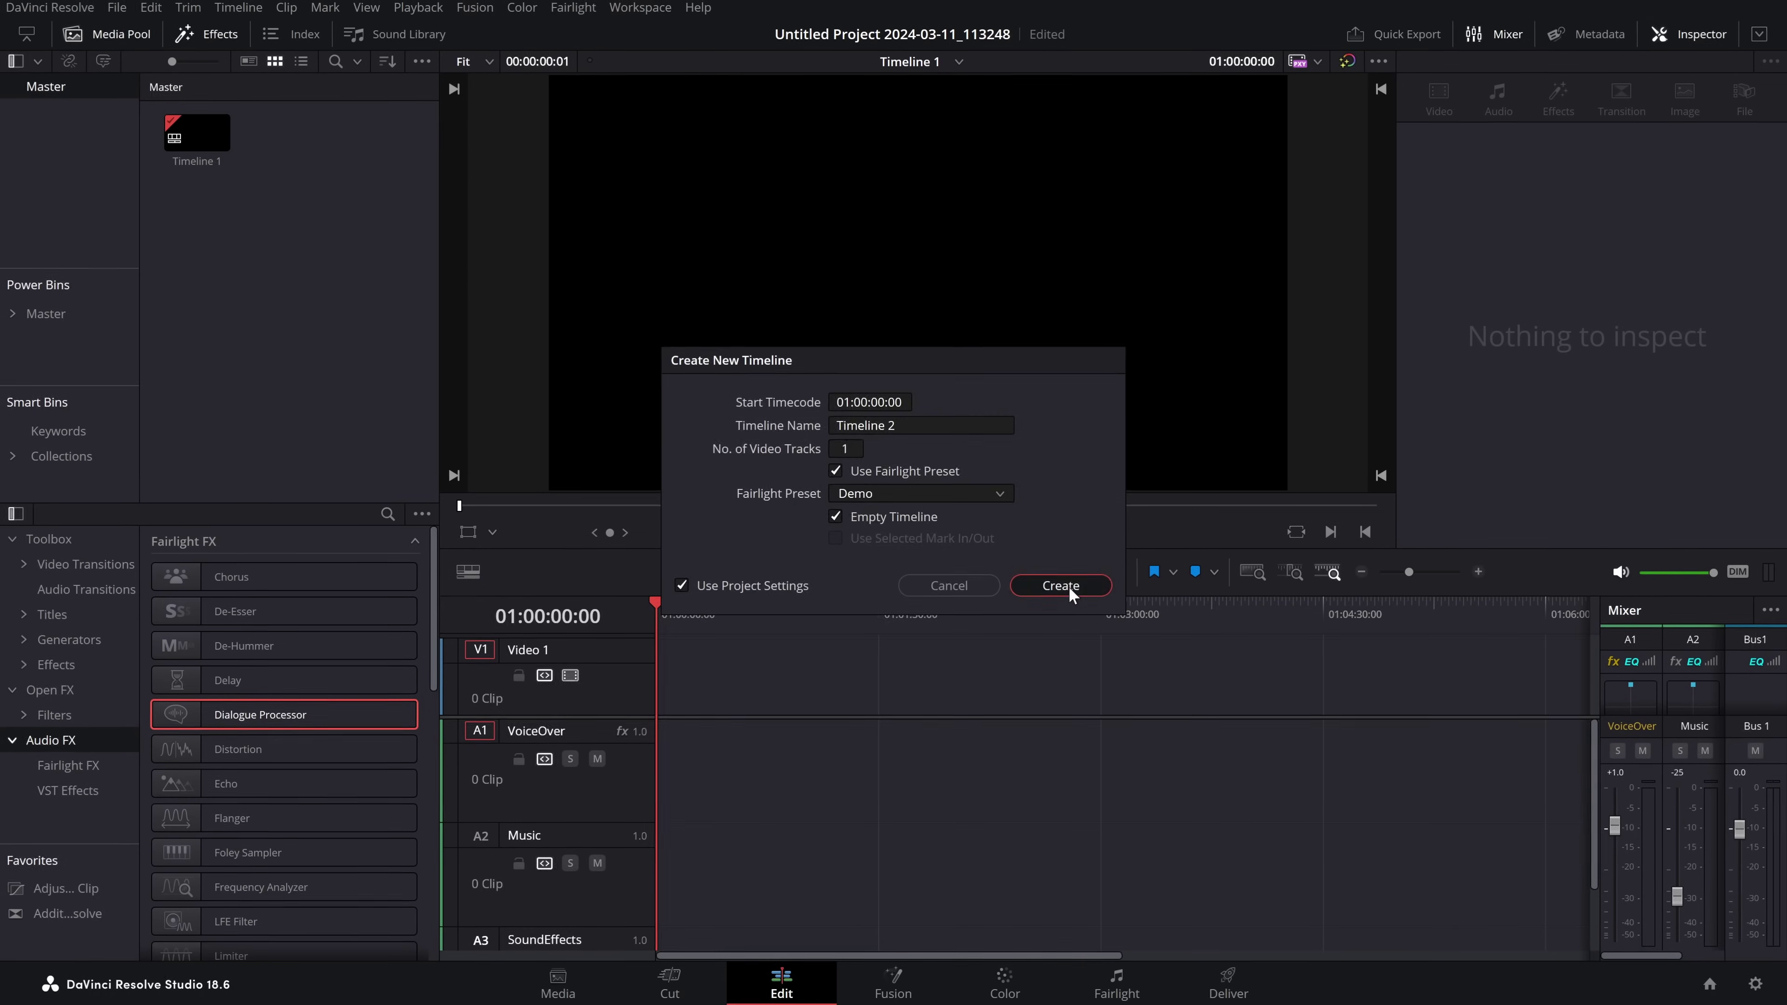
left_click(1068, 586)
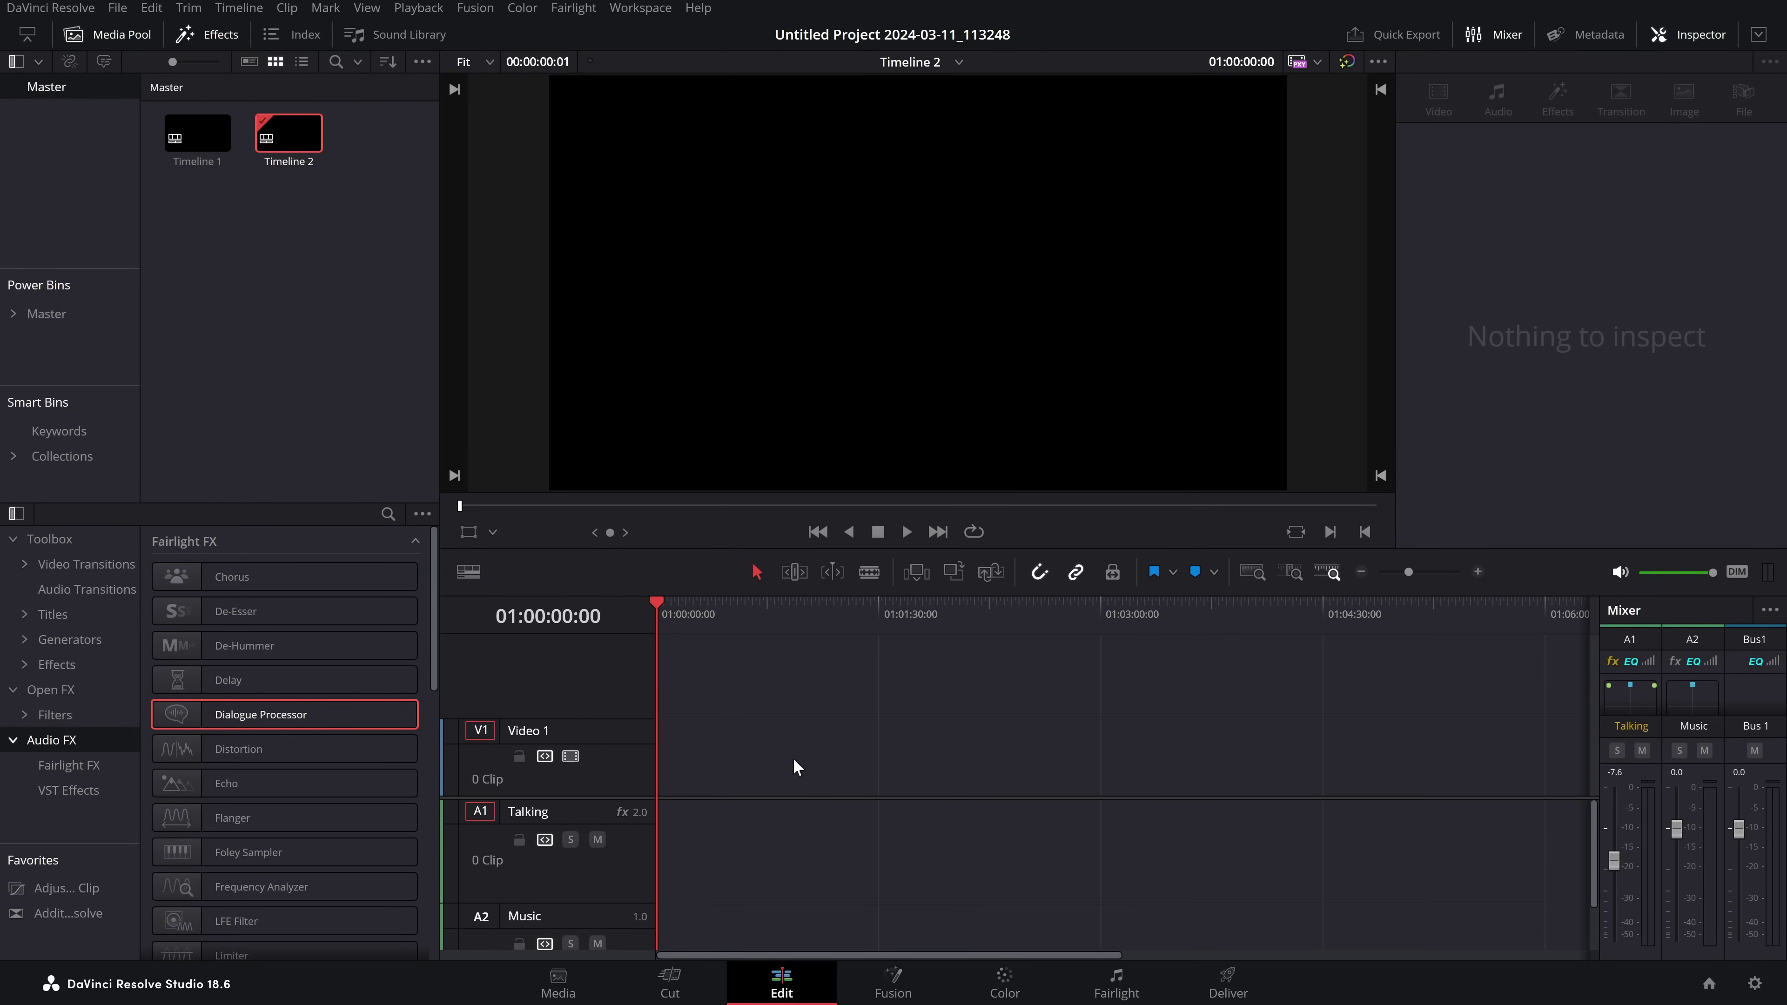